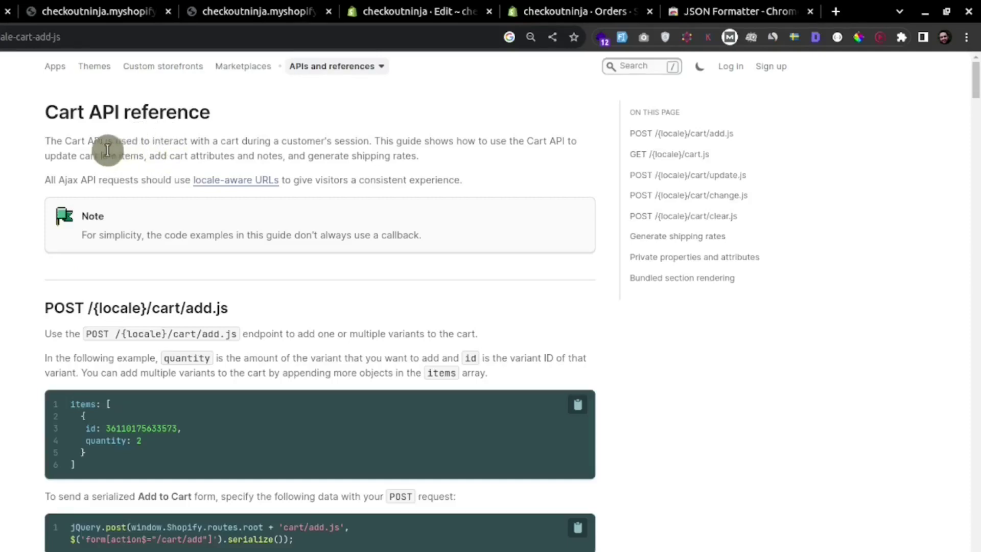
Step: Go to the GET /{locale}/cart.js section of the Cart API reference and examine the sample JSON of a cart
{"action": "left_click_drag", "start_coordinate": [46, 111], "coordinate": [112, 112]}
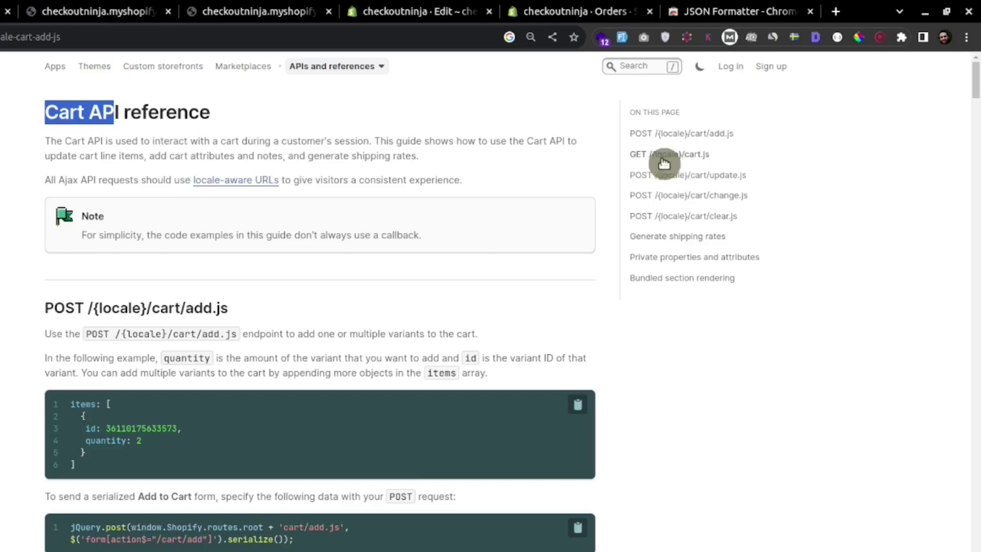
{"action": "left_click", "coordinate": [682, 161]}
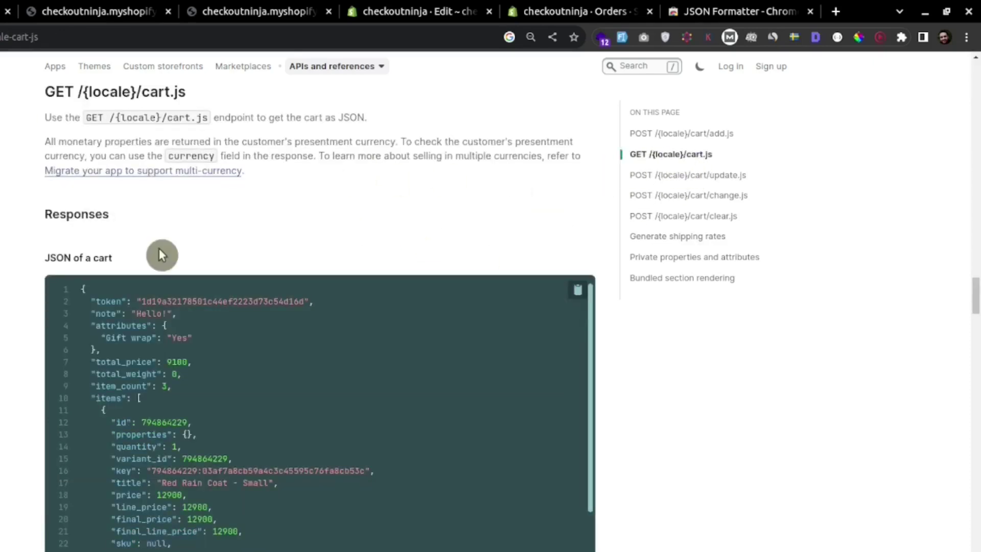
{"action": "left_click_drag", "start_coordinate": [112, 259], "coordinate": [43, 258]}
{"action": "left_click", "coordinate": [236, 265]}
{"action": "scroll", "coordinate": [261, 167], "scroll_direction": "down", "scroll_amount": 3}
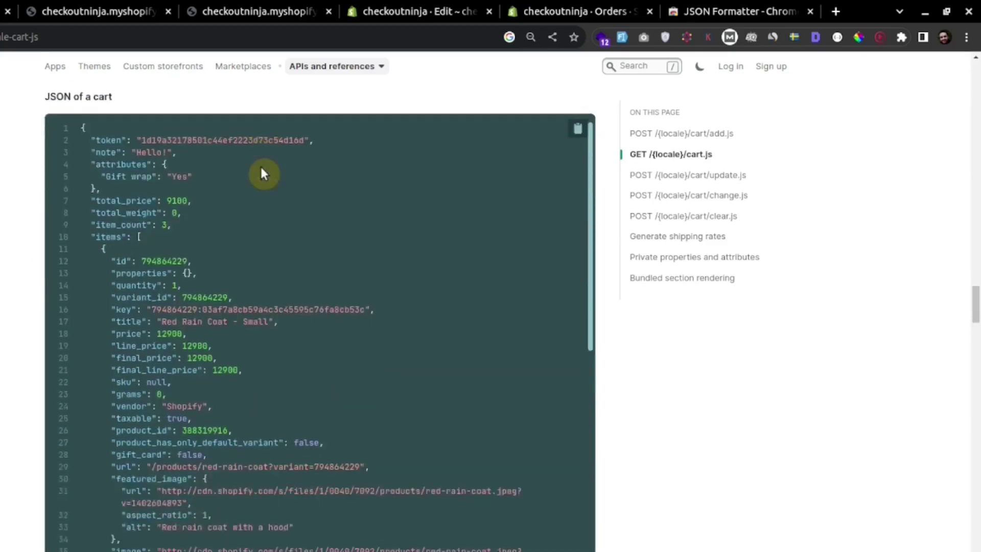
Step: Examine the sample JSON of an empty cart, checking its items array
{"action": "scroll", "coordinate": [658, 410], "scroll_direction": "down", "scroll_amount": 9}
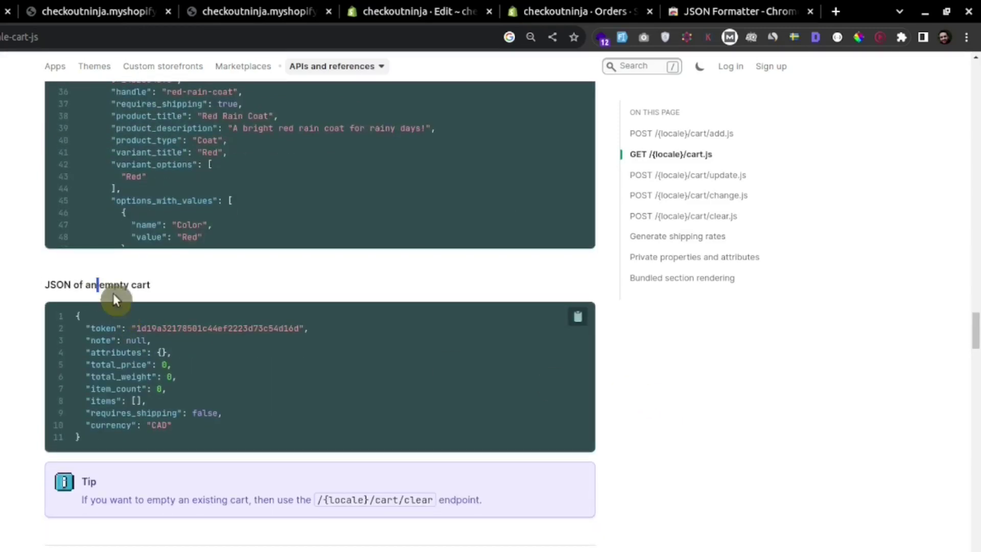
{"action": "left_click", "coordinate": [128, 287]}
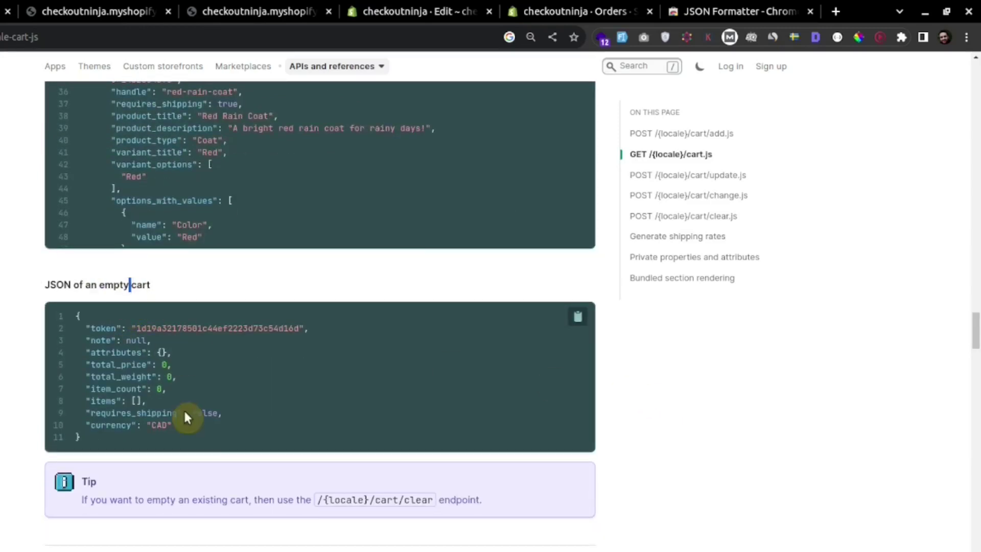
{"action": "double_click", "coordinate": [134, 402]}
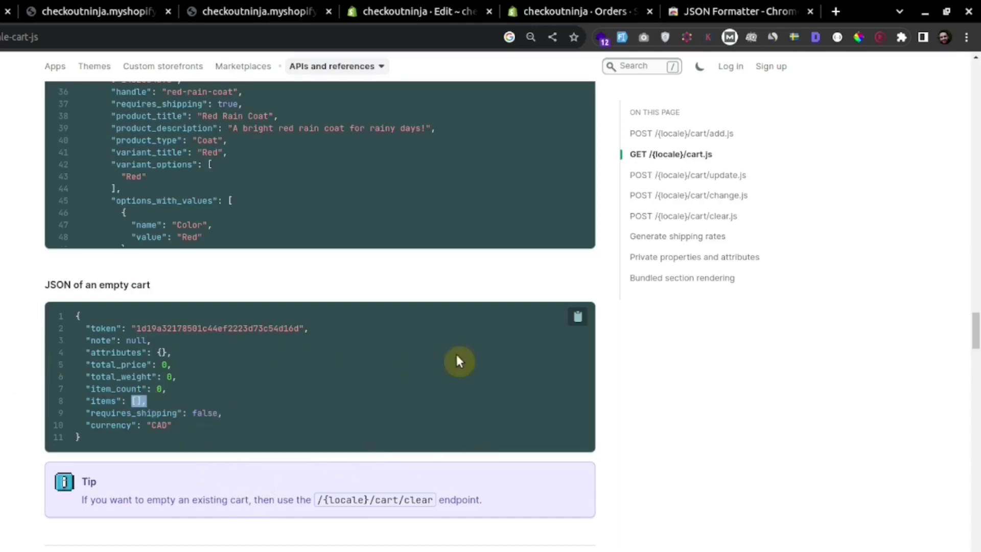
{"action": "left_click", "coordinate": [21, 187]}
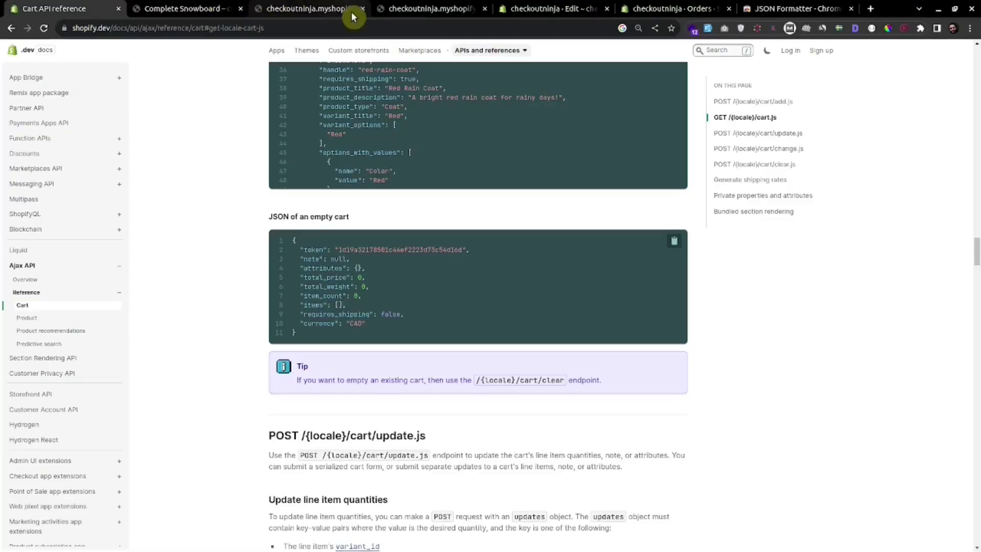
Step: Switch to the store's cart.js page and check its URL path and the items array in the response
{"action": "left_click", "coordinate": [352, 15]}
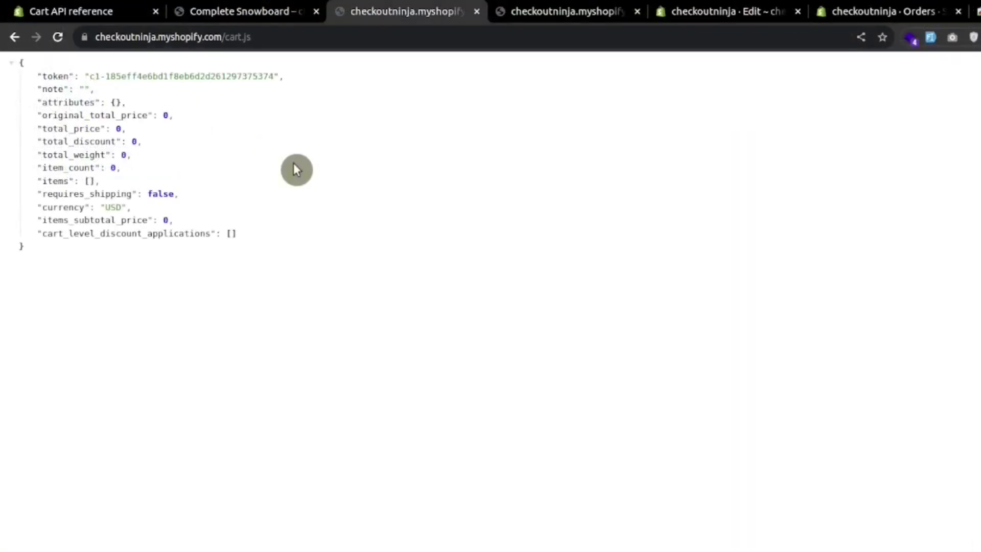
{"action": "left_click_drag", "start_coordinate": [221, 38], "coordinate": [72, 40]}
{"action": "left_click", "coordinate": [290, 103]}
{"action": "left_click_drag", "start_coordinate": [251, 38], "coordinate": [219, 41]}
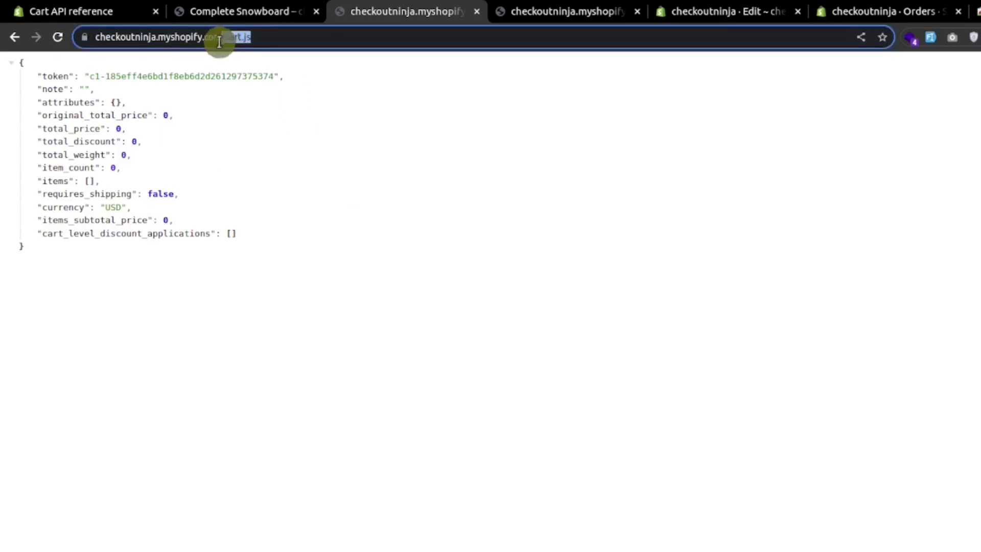
{"action": "left_click", "coordinate": [337, 253]}
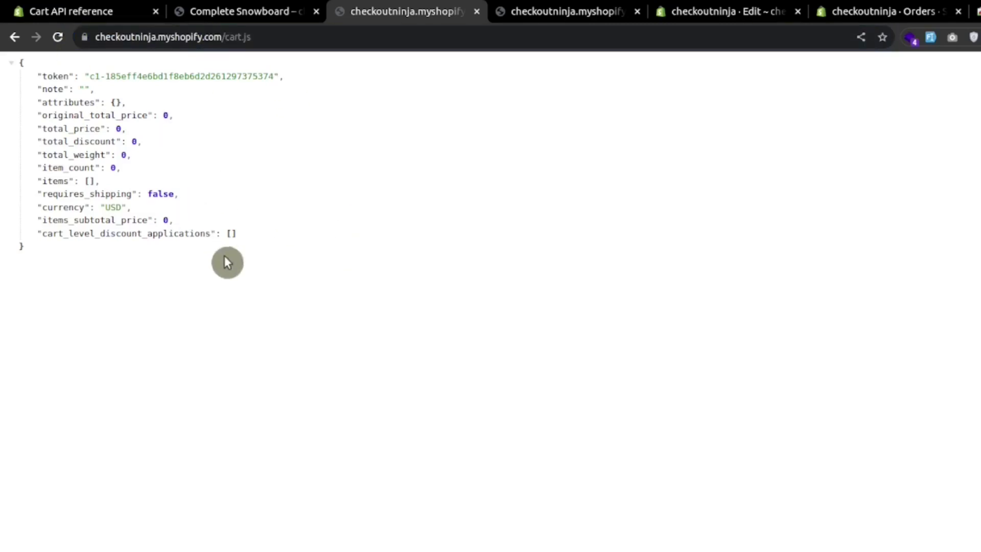
{"action": "left_click_drag", "start_coordinate": [84, 180], "coordinate": [107, 183]}
Step: Return to the Cart API reference and find the example API calls in the POST /{locale}/cart/add.js section
{"action": "left_click", "coordinate": [138, 12]}
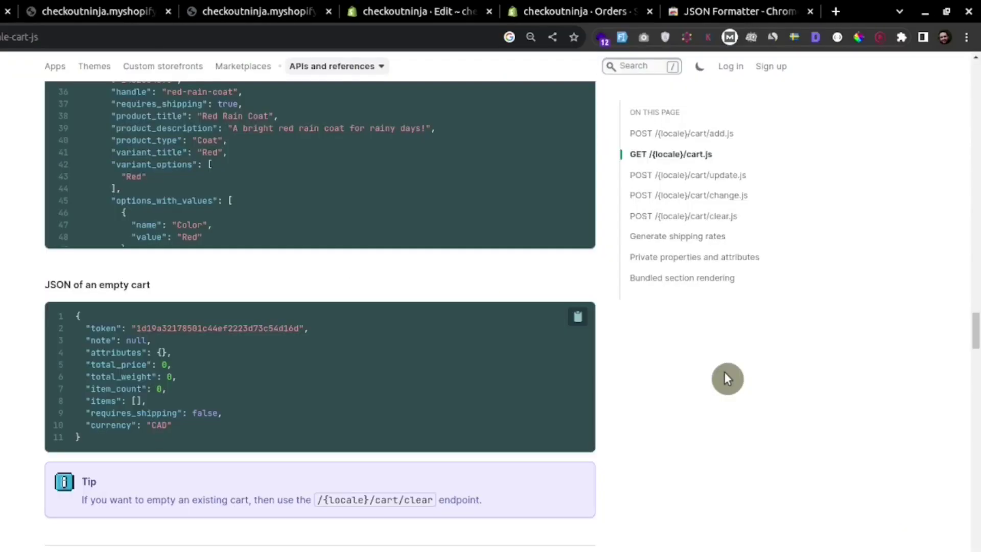
{"action": "left_click", "coordinate": [687, 137]}
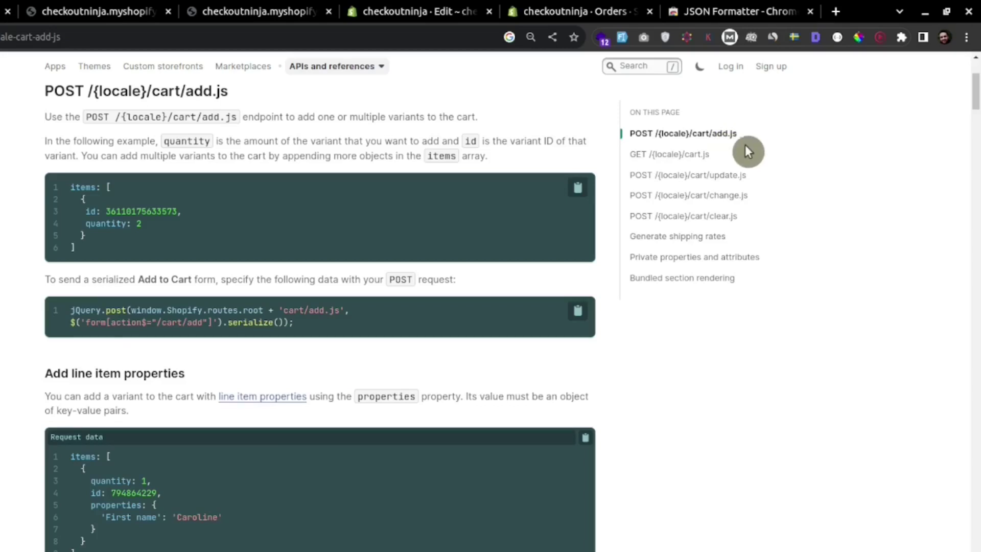
{"action": "scroll", "coordinate": [233, 233], "scroll_direction": "down", "scroll_amount": 10}
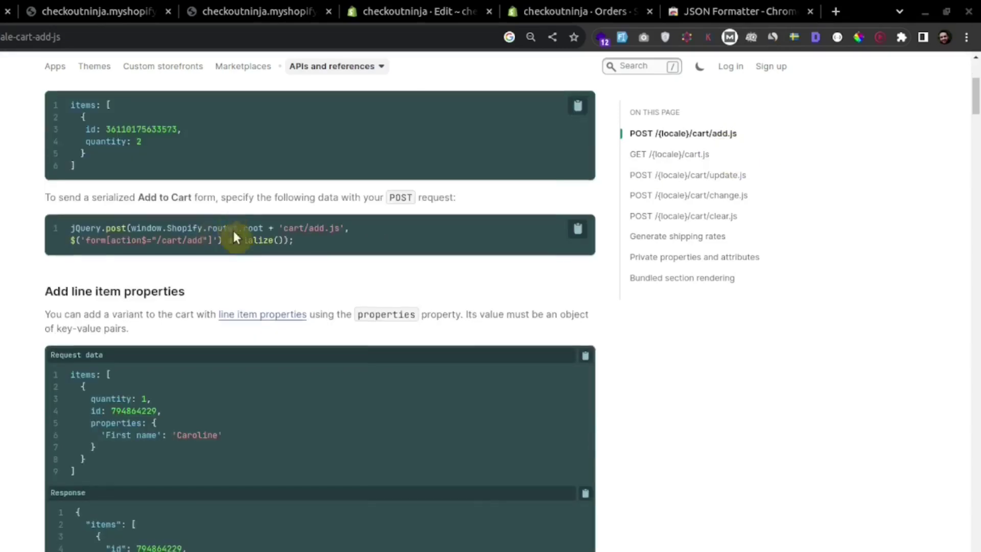
{"action": "scroll", "coordinate": [234, 238], "scroll_direction": "down", "scroll_amount": 8}
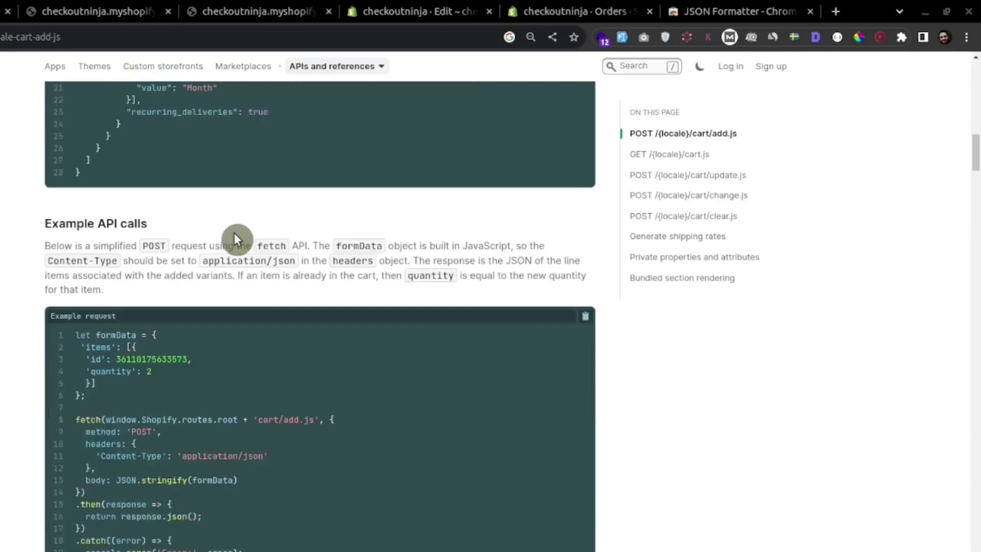
{"action": "mouse_move", "coordinate": [101, 233]}
{"action": "left_mouse_down"}
{"action": "mouse_move", "coordinate": [75, 173]}
{"action": "mouse_move", "coordinate": [102, 185]}
{"action": "mouse_move", "coordinate": [82, 184]}
{"action": "mouse_move", "coordinate": [114, 208]}
{"action": "mouse_move", "coordinate": [107, 226]}
{"action": "left_mouse_up"}
{"action": "left_click", "coordinate": [117, 237]}
{"action": "left_click", "coordinate": [162, 228]}
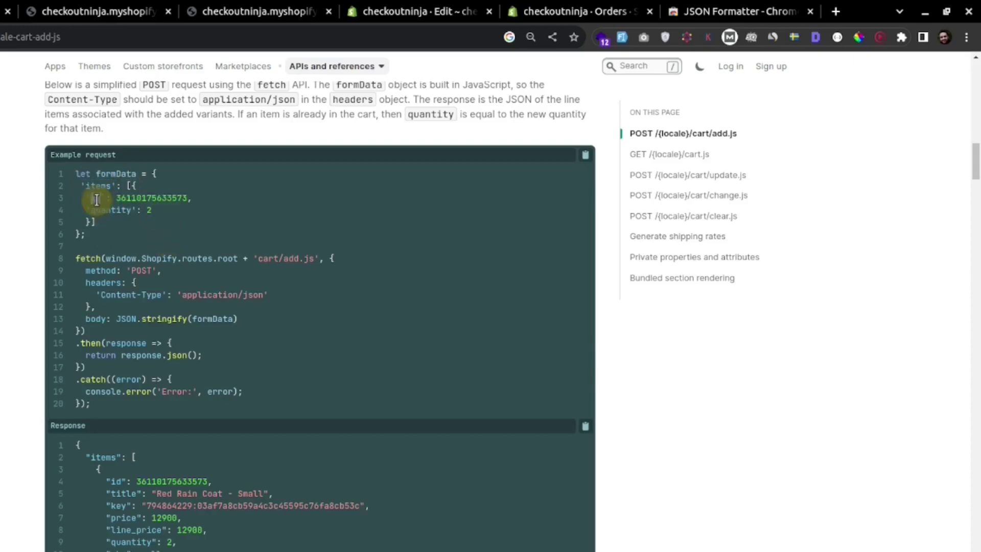
Step: Read the cart/add.js example request, checking the item id and quantity in formData and the fetch call
{"action": "double_click", "coordinate": [127, 208]}
{"action": "double_click", "coordinate": [150, 197]}
{"action": "left_click_drag", "start_coordinate": [159, 207], "coordinate": [112, 210]}
{"action": "left_click", "coordinate": [192, 213]}
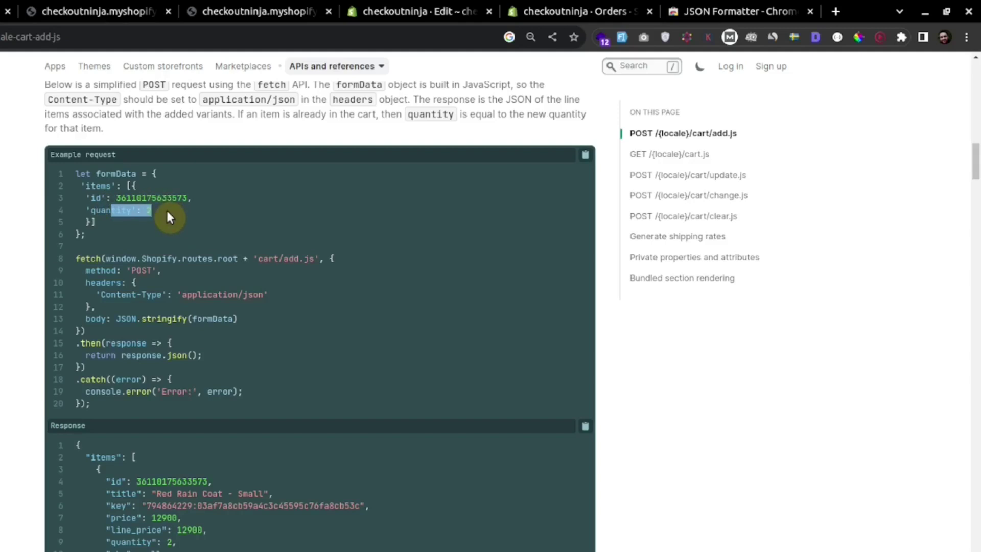
{"action": "left_click", "coordinate": [167, 209]}
{"action": "scroll", "coordinate": [190, 213], "scroll_direction": "down", "scroll_amount": 2}
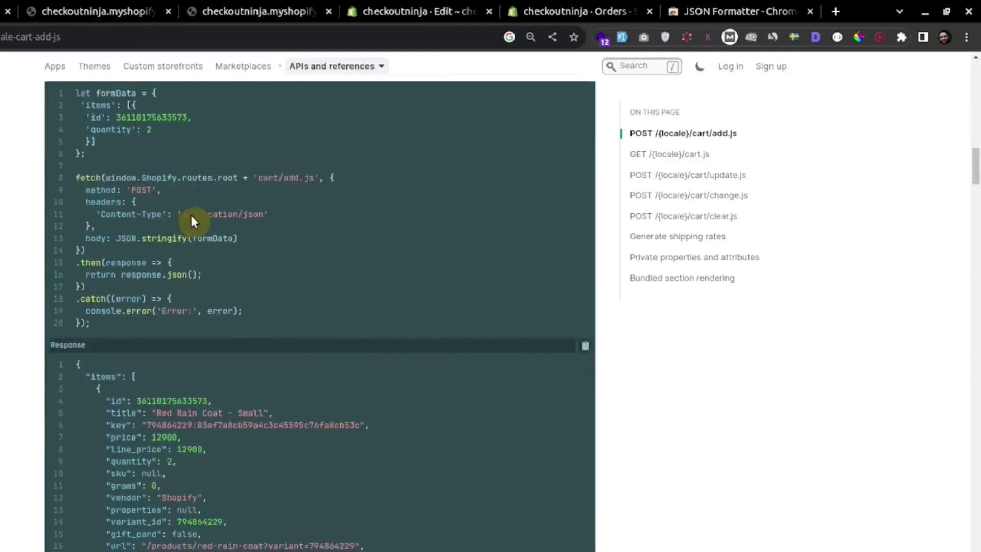
Step: On the Complete Snowboard product page, compare the item id in the console's formData with the variant ID in the URL
{"action": "left_click_drag", "start_coordinate": [512, 173], "coordinate": [523, 132]}
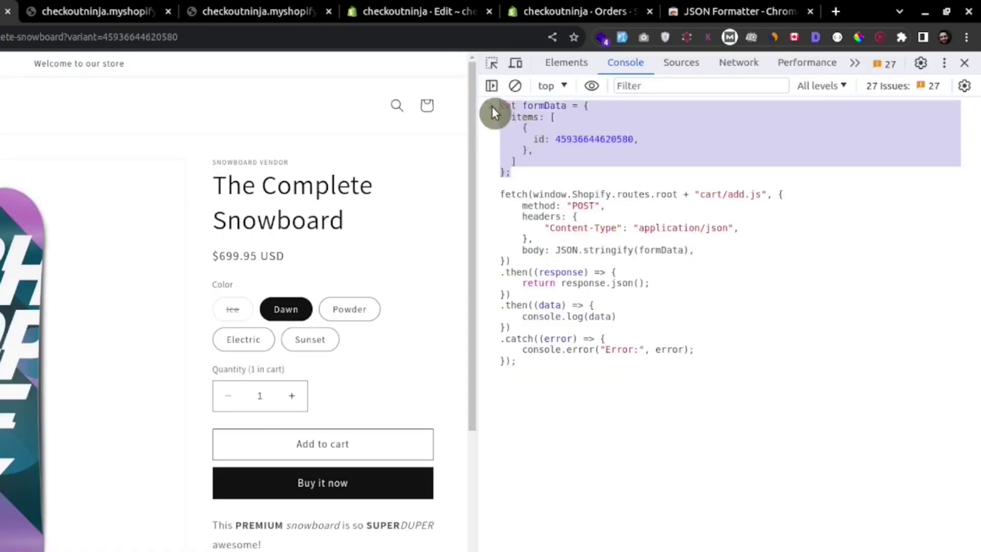
{"action": "left_click", "coordinate": [558, 177]}
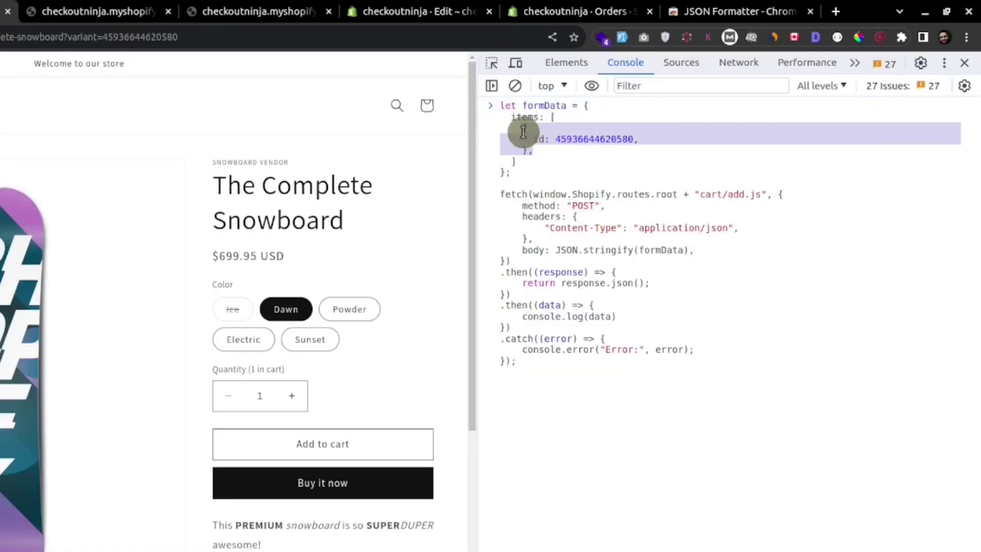
{"action": "double_click", "coordinate": [613, 139]}
{"action": "double_click", "coordinate": [143, 39]}
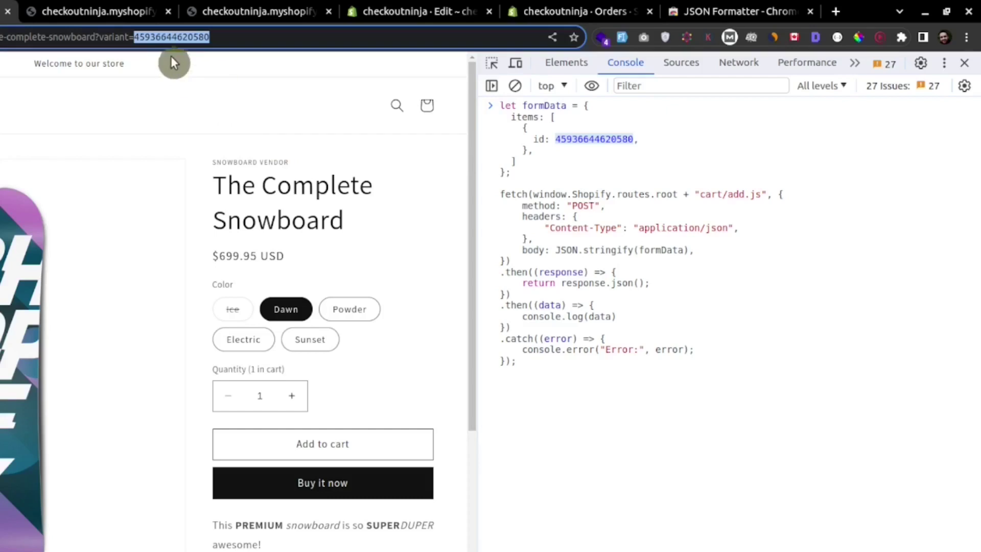
{"action": "double_click", "coordinate": [629, 141]}
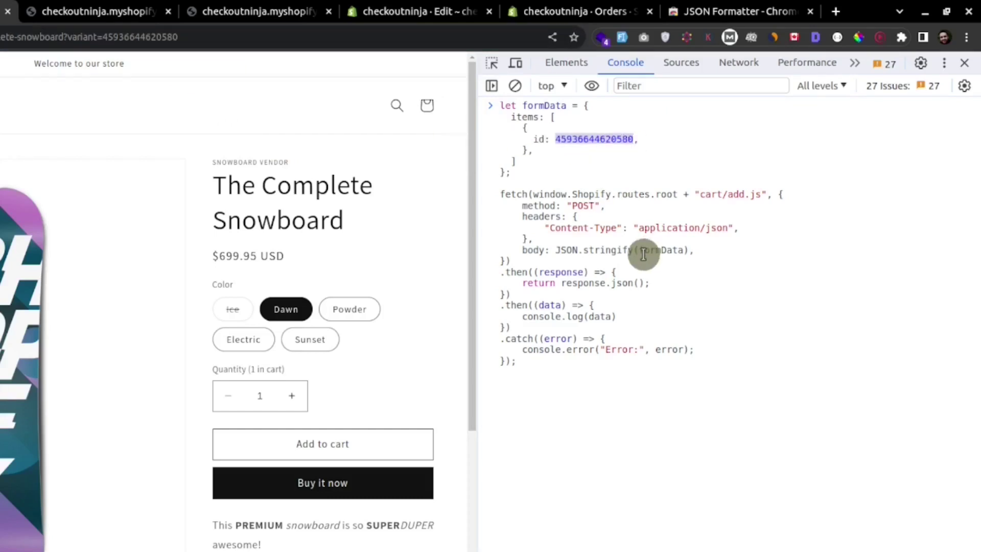
Step: Review the console's fetch code, checking the cart/add.js endpoint, POST method, stringified formData body, JSON response and logged data
{"action": "left_click_drag", "start_coordinate": [699, 194], "coordinate": [762, 194]}
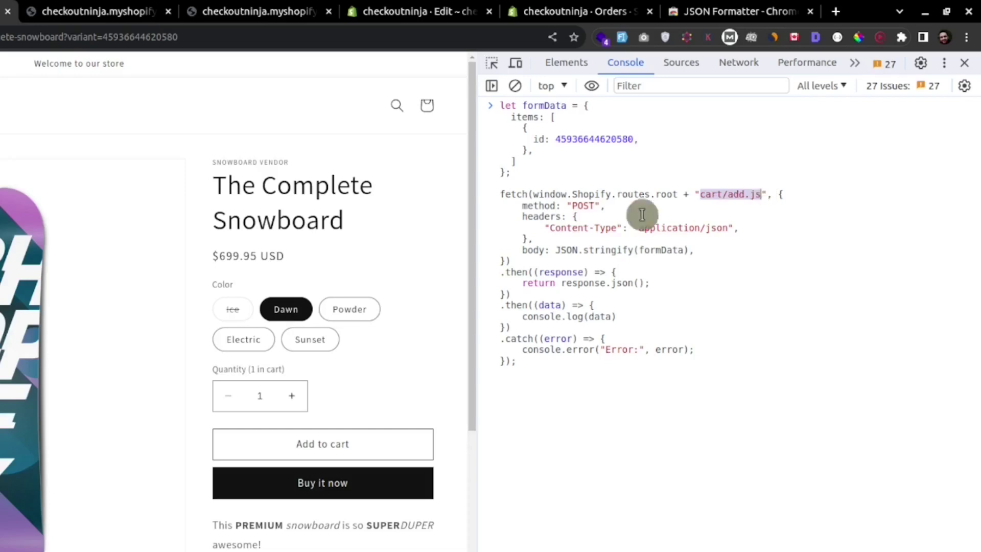
{"action": "double_click", "coordinate": [587, 206]}
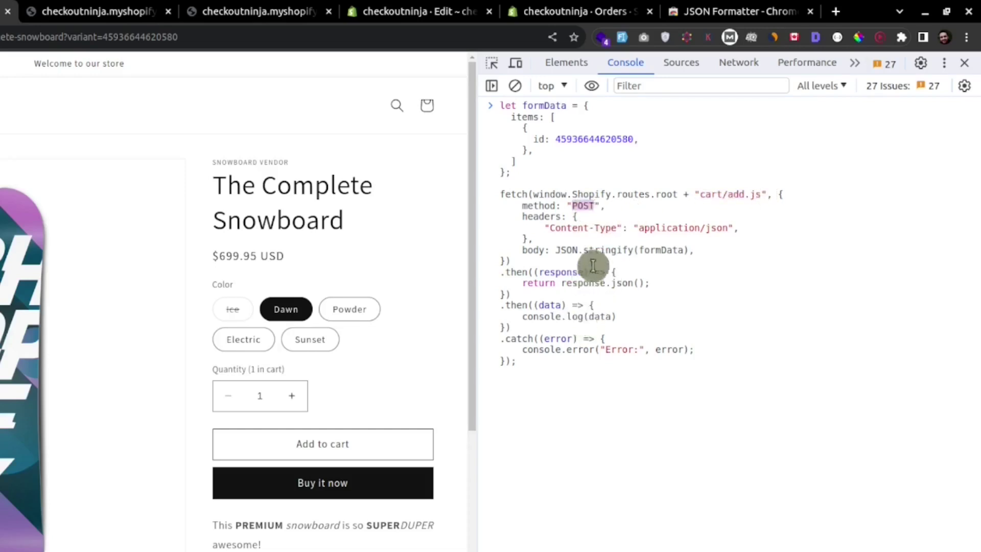
{"action": "double_click", "coordinate": [661, 250]}
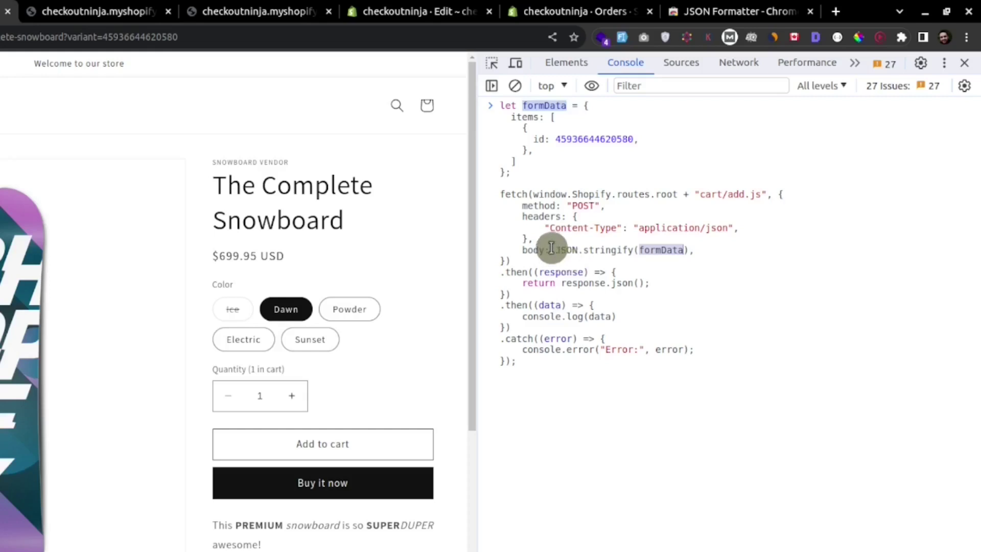
{"action": "left_click_drag", "start_coordinate": [552, 250], "coordinate": [648, 252]}
{"action": "double_click", "coordinate": [528, 250]}
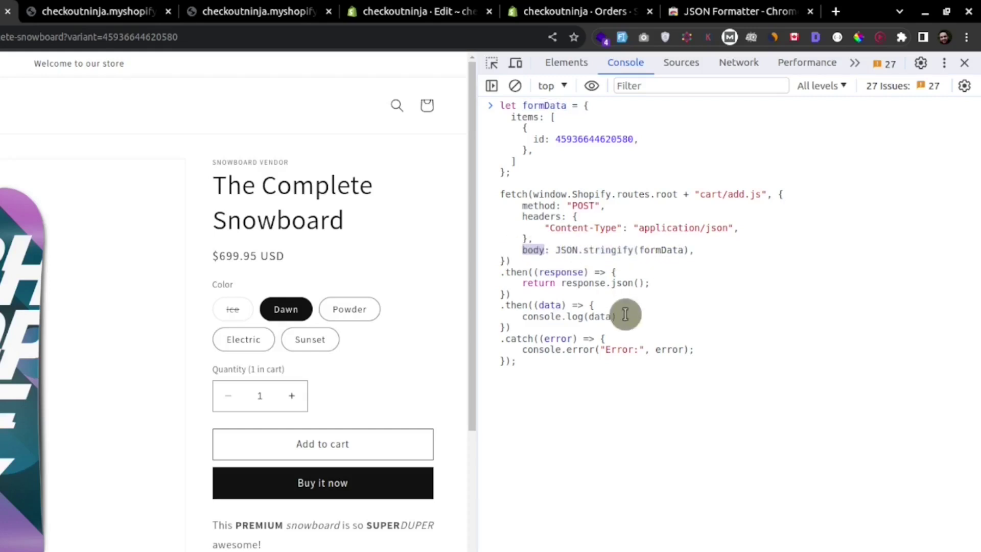
{"action": "left_click_drag", "start_coordinate": [605, 284], "coordinate": [646, 288]}
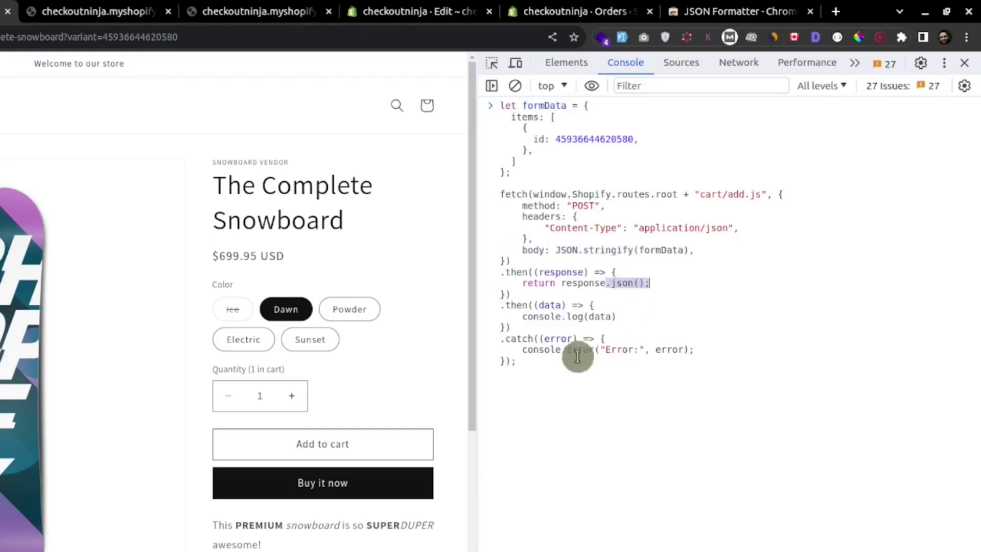
{"action": "left_click", "coordinate": [604, 317]}
{"action": "double_click", "coordinate": [604, 317]}
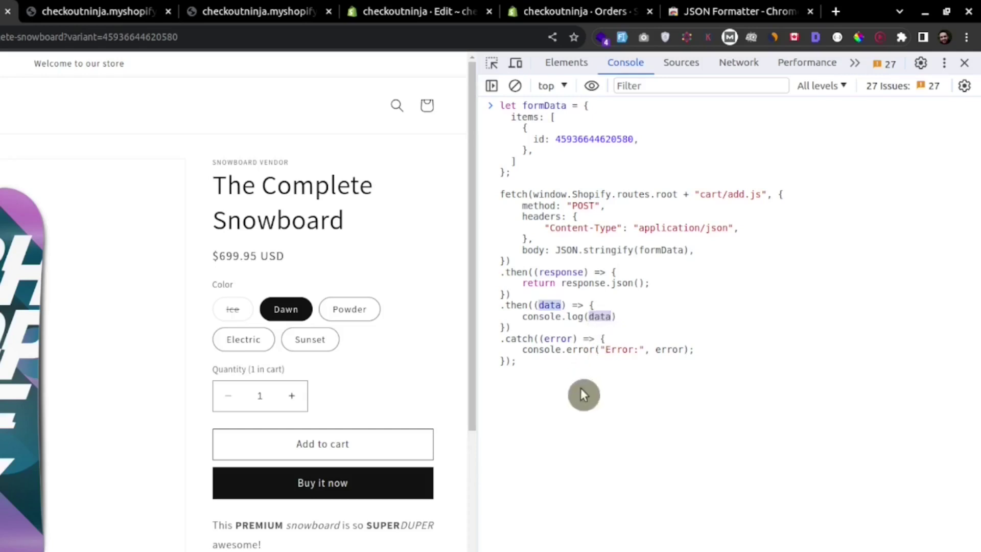
Step: Run the cart/add.js request in the console and expand the first item of the logged response to check its id
{"action": "key", "text": "Return"}
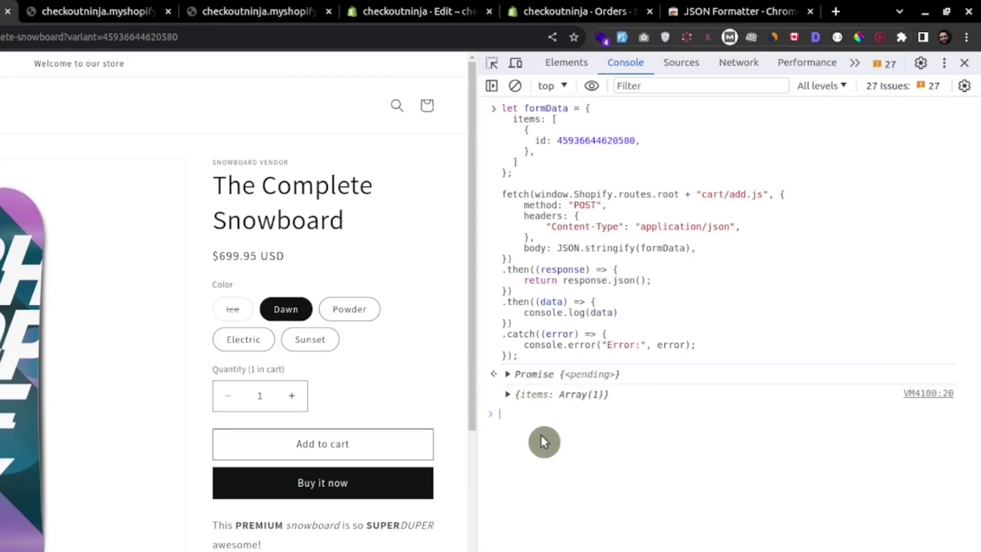
{"action": "left_click", "coordinate": [605, 396]}
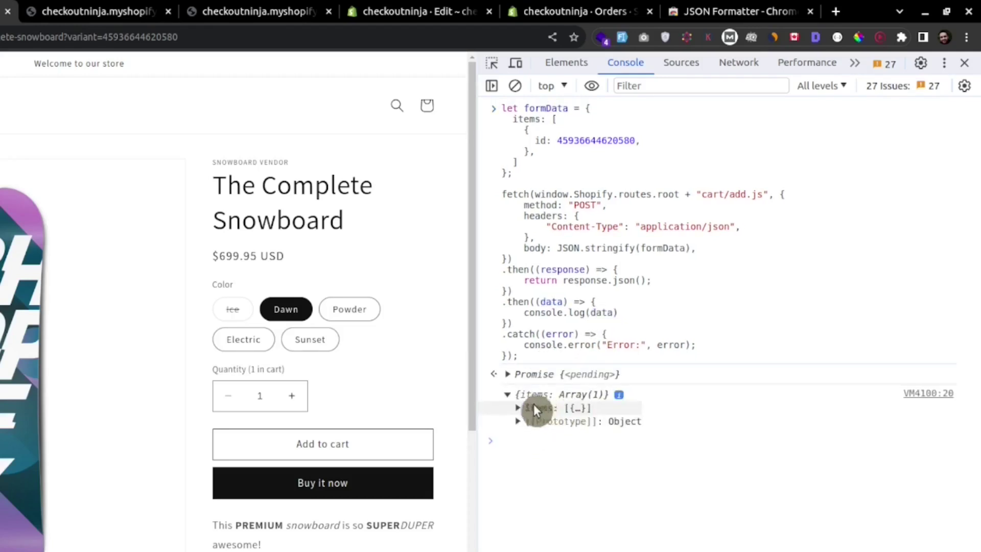
{"action": "left_click", "coordinate": [580, 408]}
{"action": "left_click", "coordinate": [581, 421]}
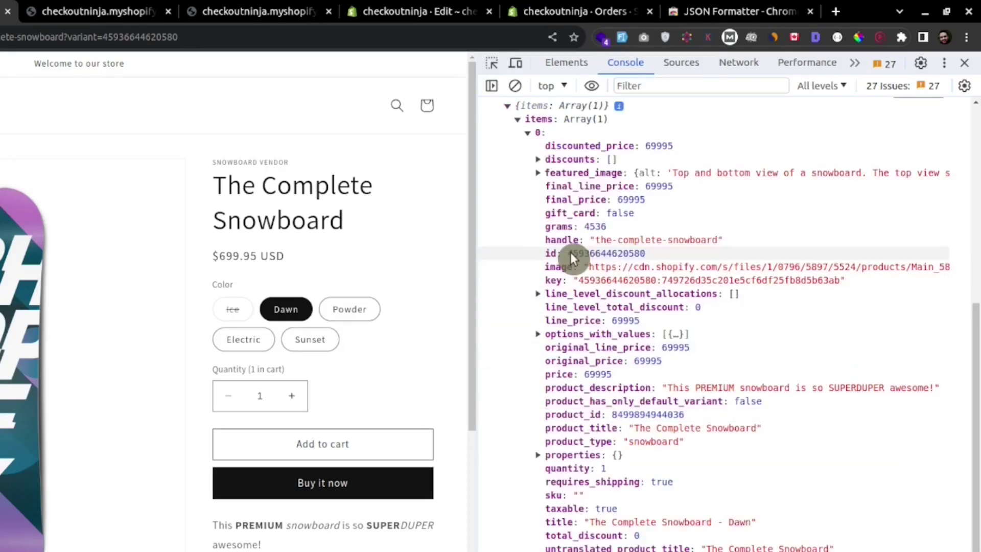
{"action": "left_click_drag", "start_coordinate": [570, 252], "coordinate": [645, 262]}
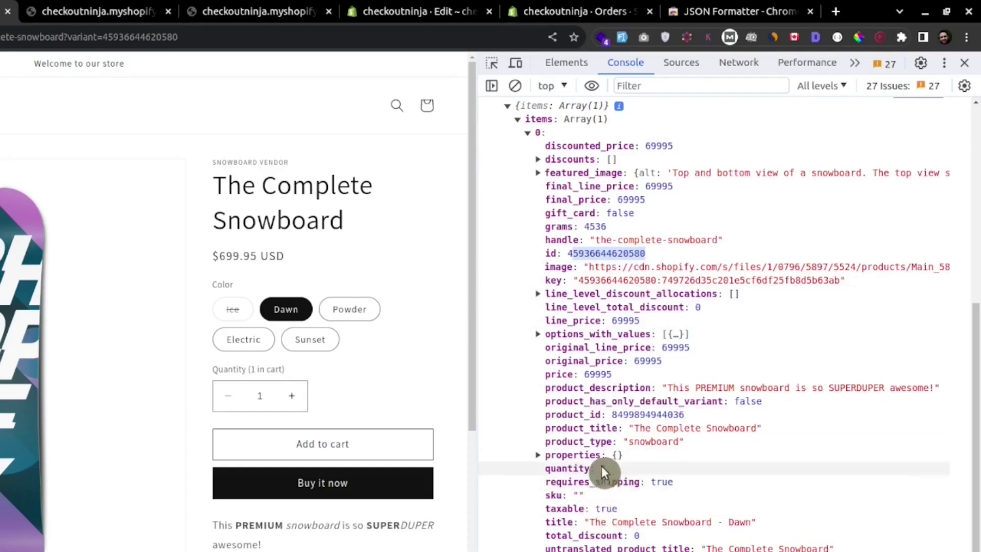
Step: Reload the store's cart.js page and inspect the item count and the first entry of the items array
{"action": "left_click", "coordinate": [97, 11]}
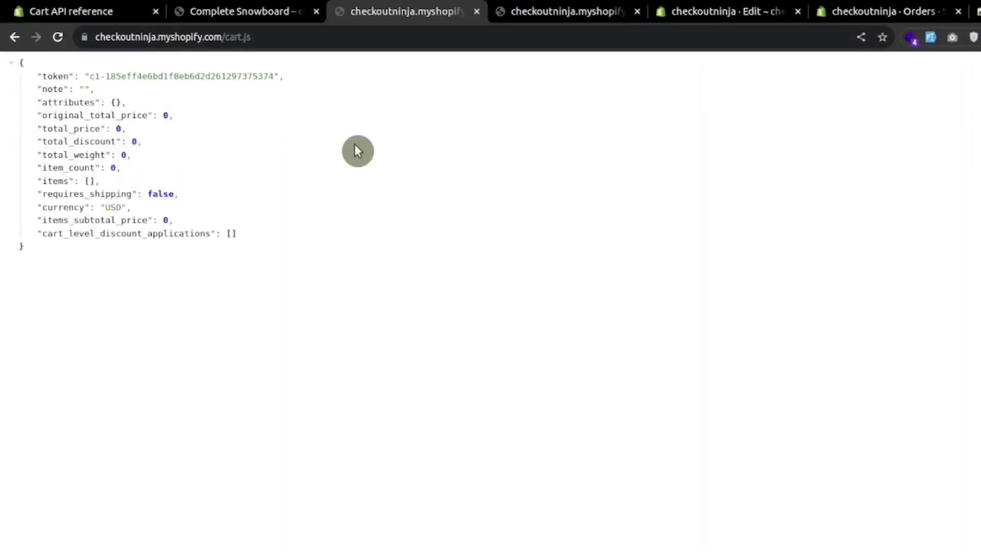
{"action": "left_click", "coordinate": [261, 38]}
{"action": "key", "text": "Return"}
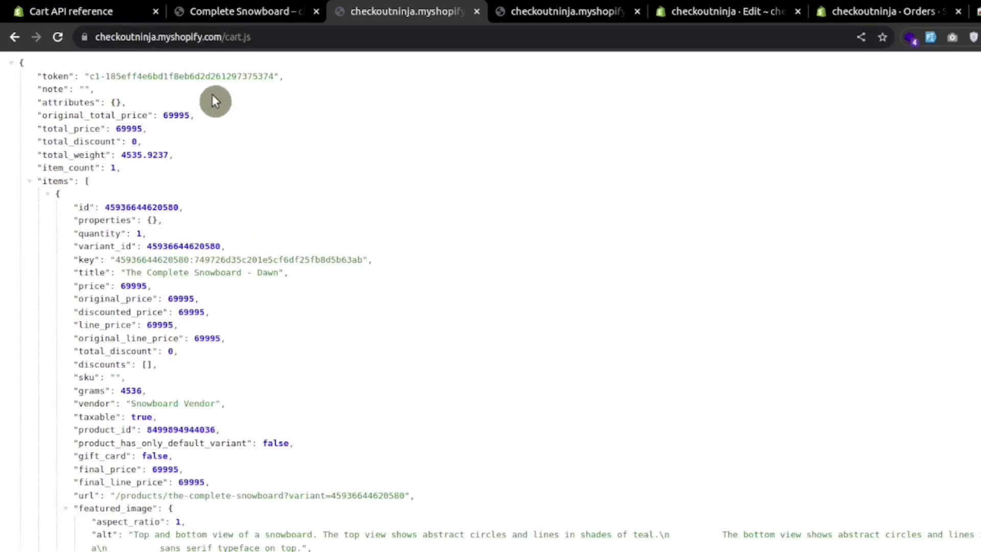
{"action": "double_click", "coordinate": [113, 167]}
{"action": "left_click", "coordinate": [48, 195]}
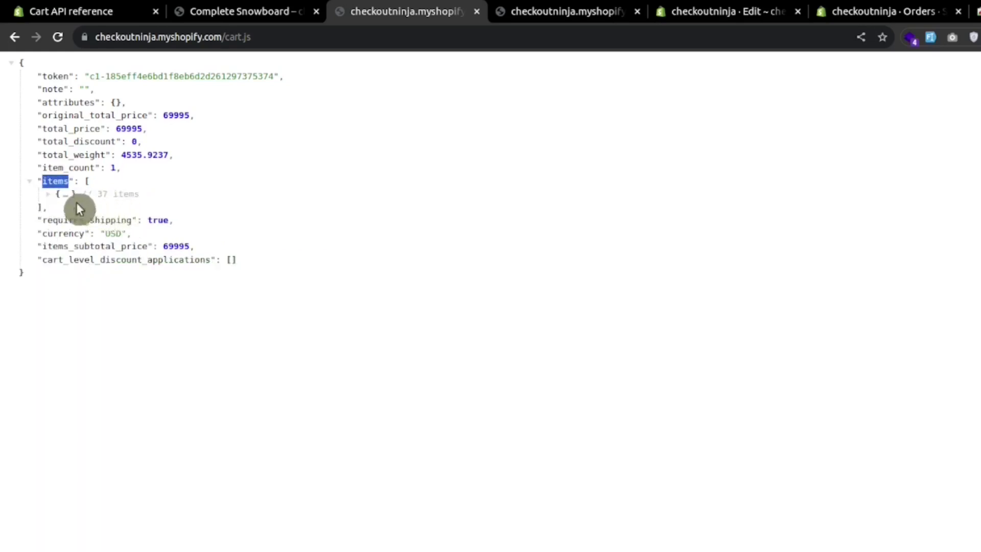
{"action": "left_click", "coordinate": [71, 194]}
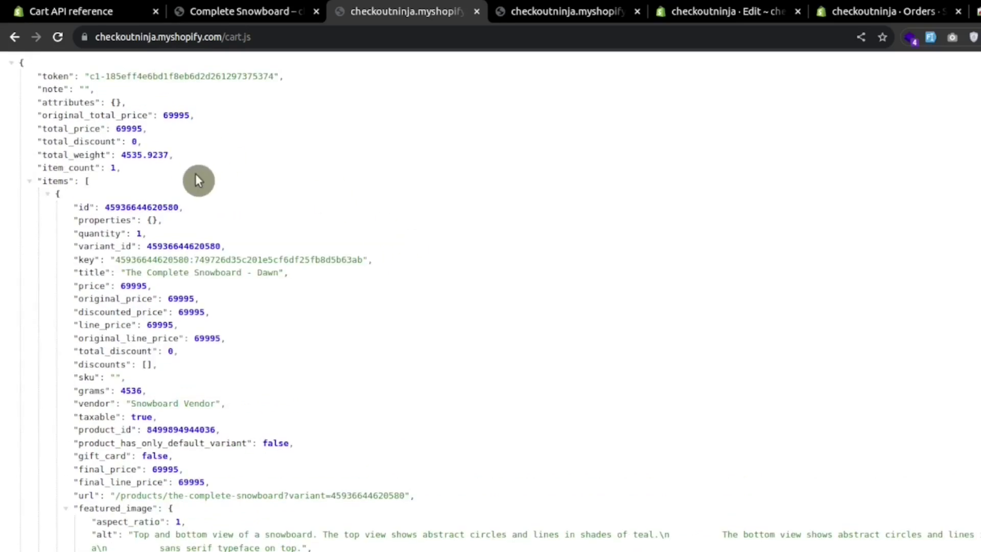
Step: Switch to the JSON Formatter extension's page in the Chrome Web Store
{"action": "left_click", "coordinate": [772, 7]}
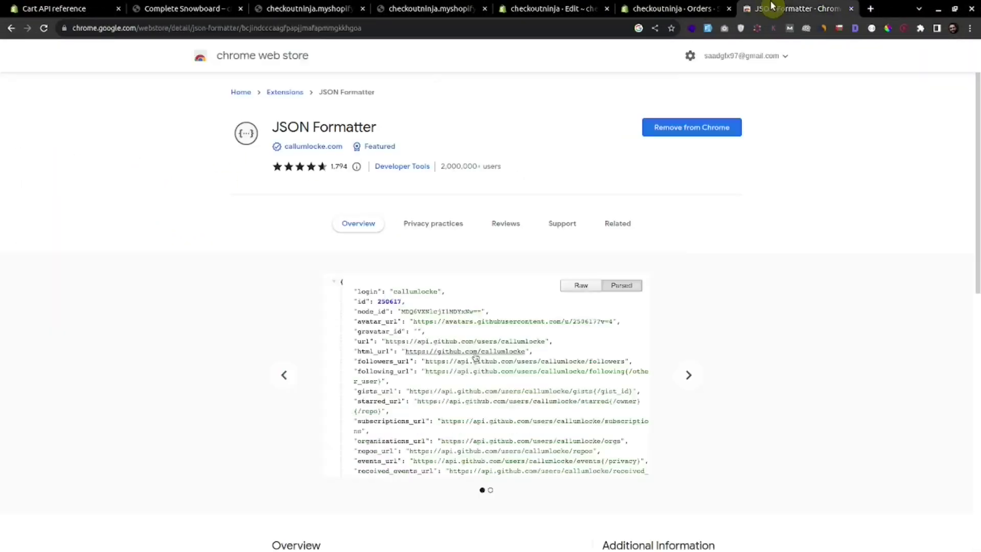
Step: Switch from the JSON Formatter page to the store's cart.js and compare its raw and parsed views
{"action": "left_click_drag", "start_coordinate": [280, 127], "coordinate": [401, 131]}
{"action": "left_click", "coordinate": [402, 124]}
{"action": "key", "text": "ctrl+3"}
{"action": "left_click", "coordinate": [899, 56]}
{"action": "left_click_drag", "start_coordinate": [664, 130], "coordinate": [372, 66]}
{"action": "left_click", "coordinate": [687, 146]}
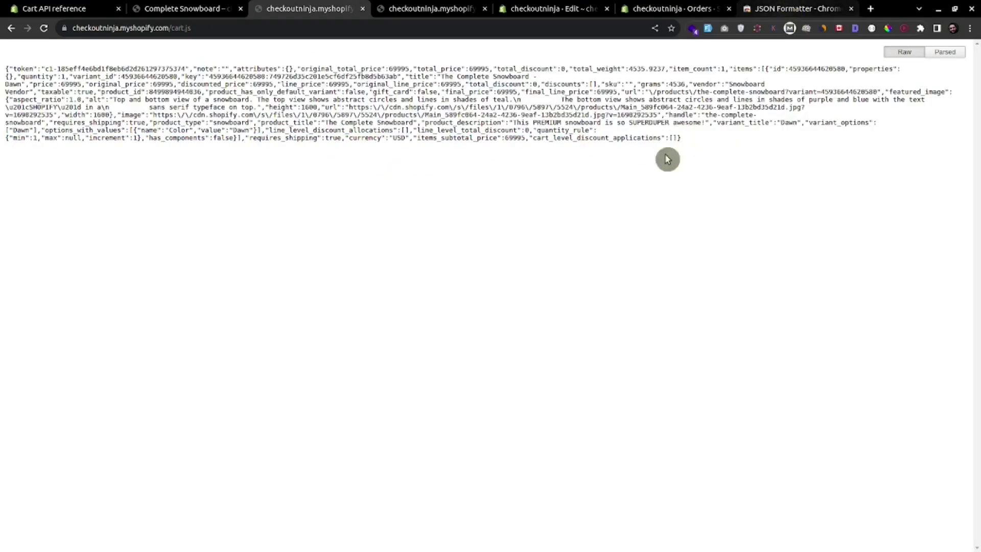
{"action": "left_click", "coordinate": [940, 54]}
{"action": "left_click_drag", "start_coordinate": [128, 128], "coordinate": [29, 54]}
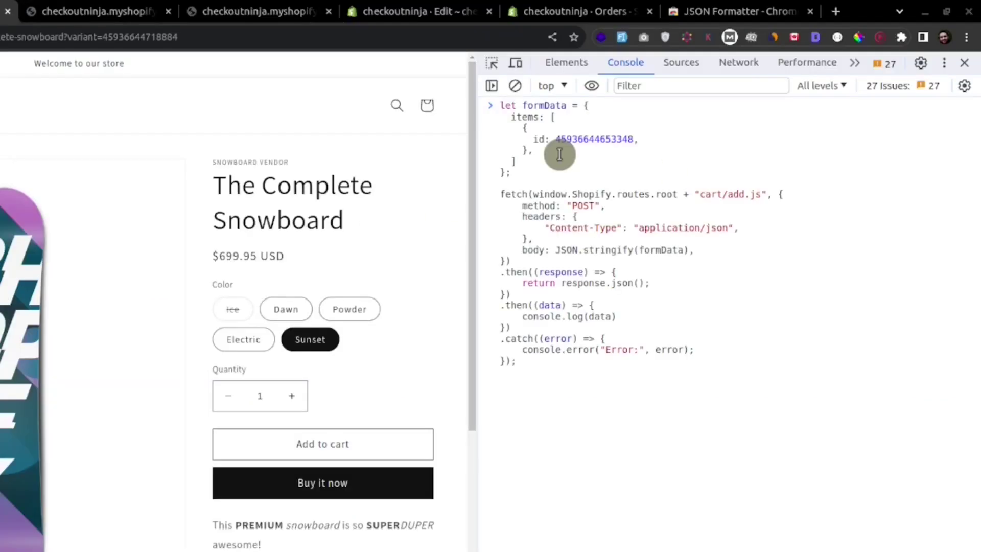
{"action": "left_click_drag", "start_coordinate": [541, 153], "coordinate": [526, 132]}
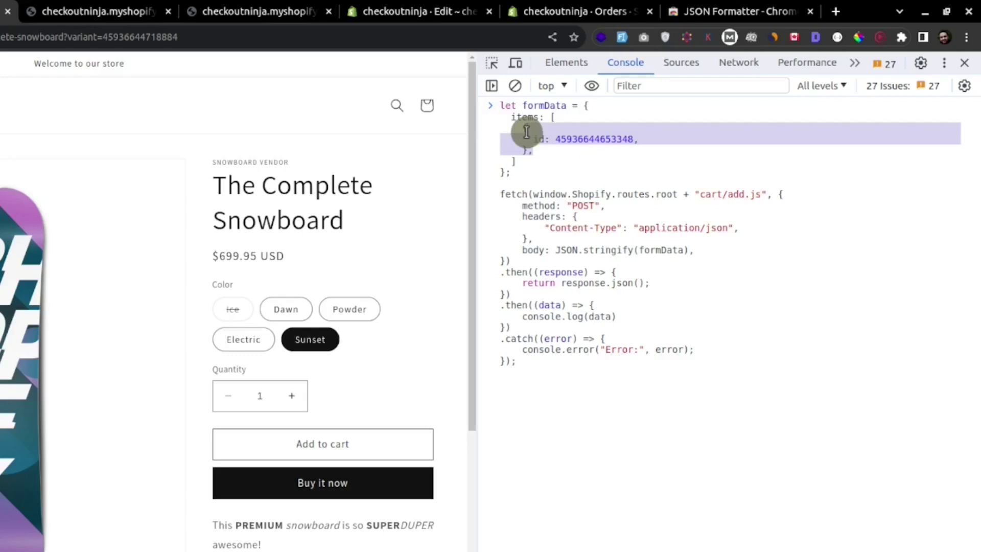
{"action": "left_click", "coordinate": [561, 155]}
{"action": "key", "text": "Return"}
{"action": "key", "text": "ctrl+v"}
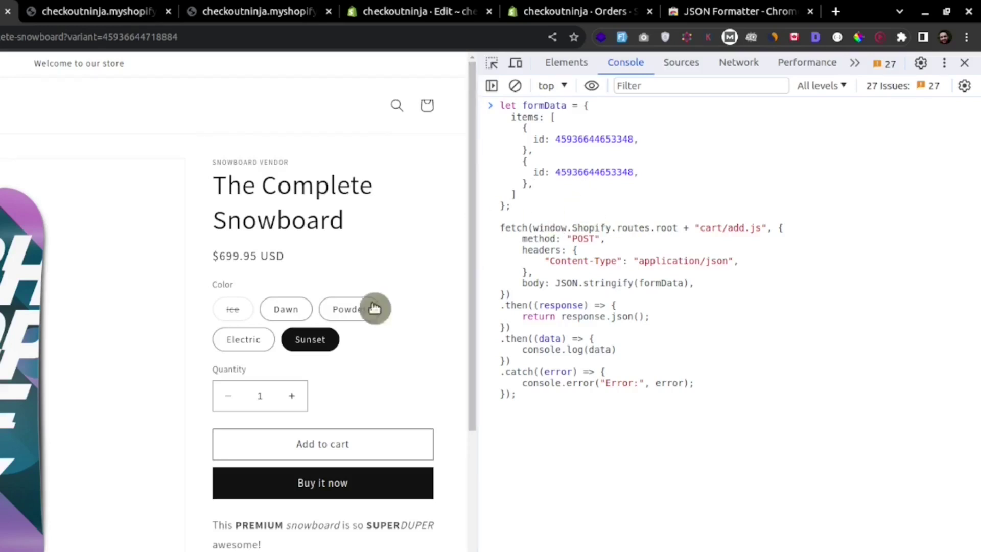
{"action": "left_click", "coordinate": [355, 311]}
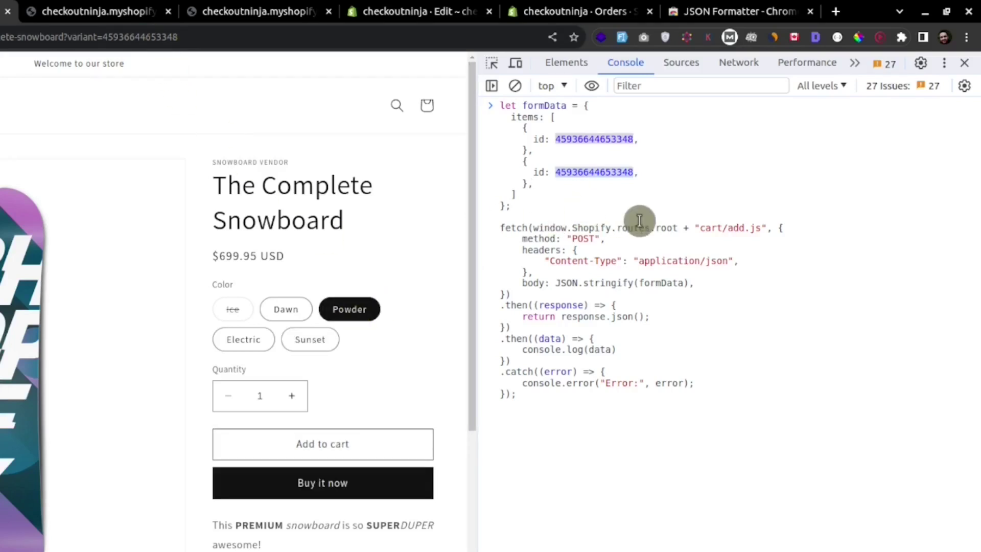
{"action": "left_click", "coordinate": [315, 337]}
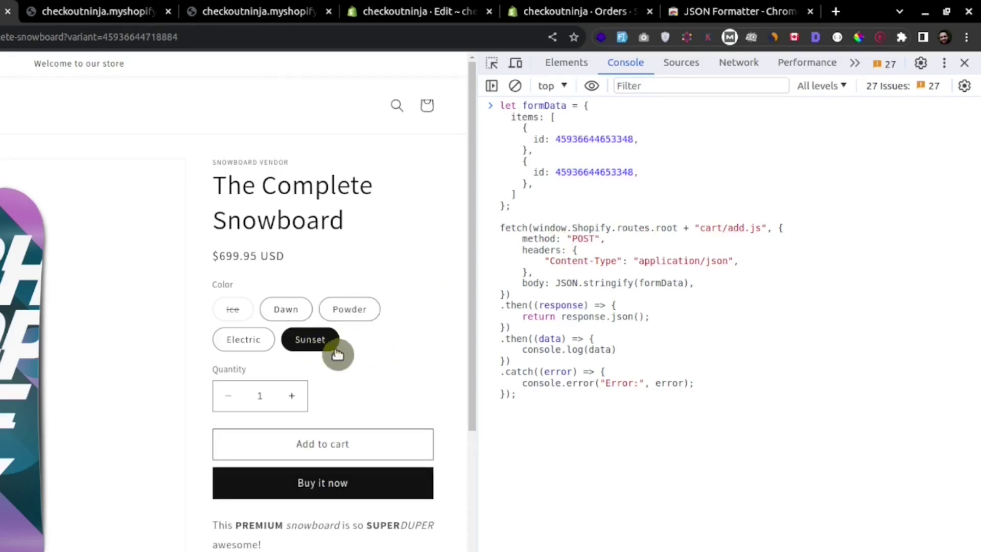
{"action": "double_click", "coordinate": [152, 36]}
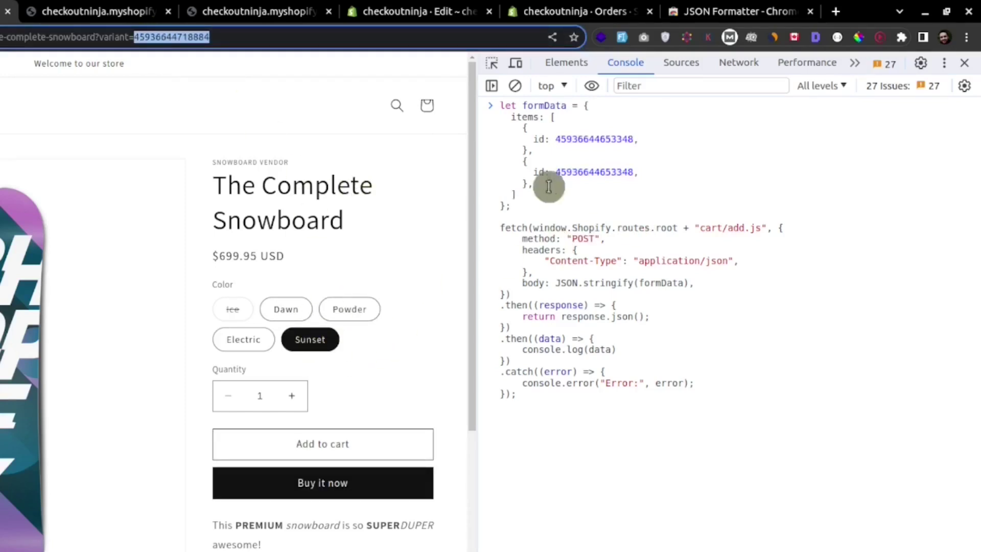
{"action": "double_click", "coordinate": [583, 173]}
{"action": "key", "text": "ctrl+v"}
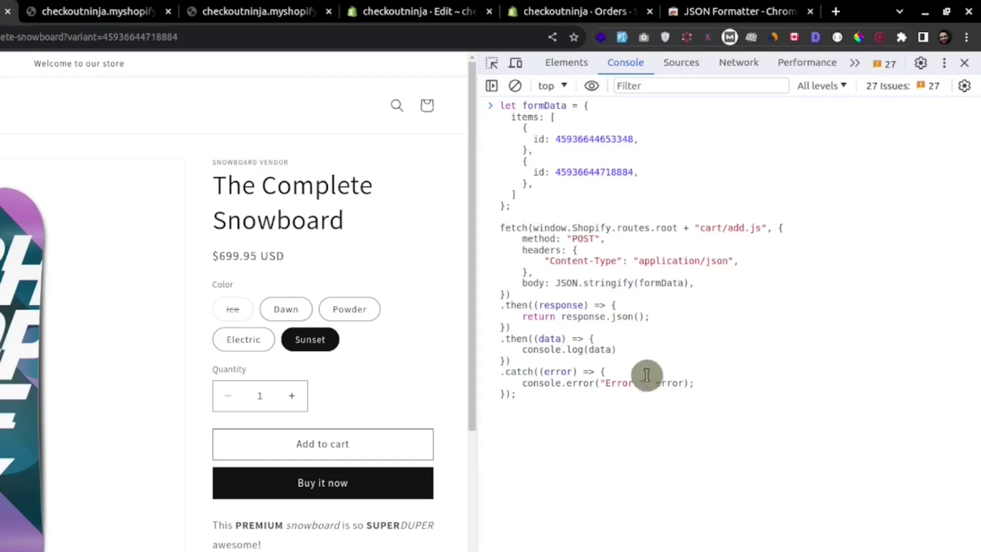
Step: Run the two-item cart/add.js request, expand the items array in its logged response, and switch to the cart.js page
{"action": "left_click", "coordinate": [674, 337]}
{"action": "key", "text": "Return"}
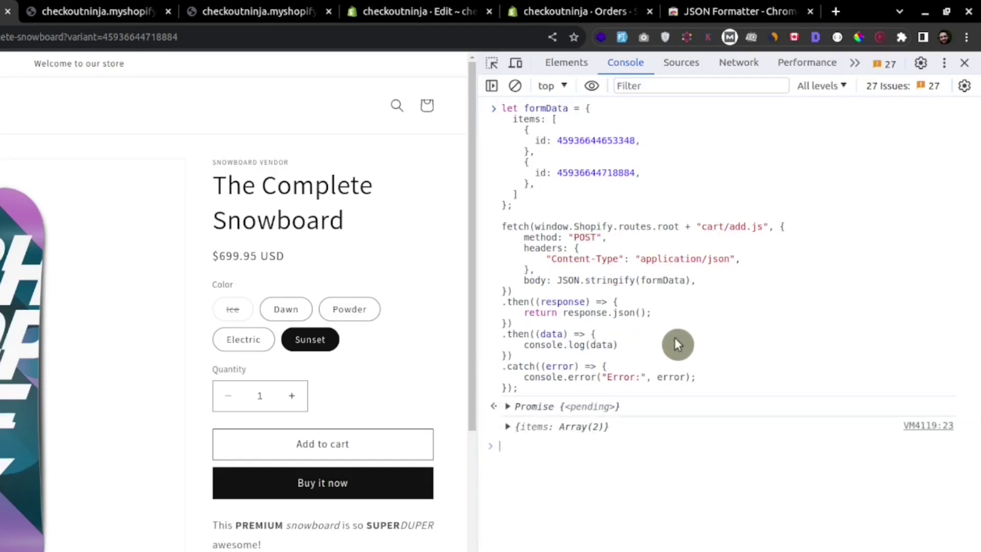
{"action": "left_click_drag", "start_coordinate": [553, 182], "coordinate": [521, 121]}
{"action": "left_click", "coordinate": [596, 428]}
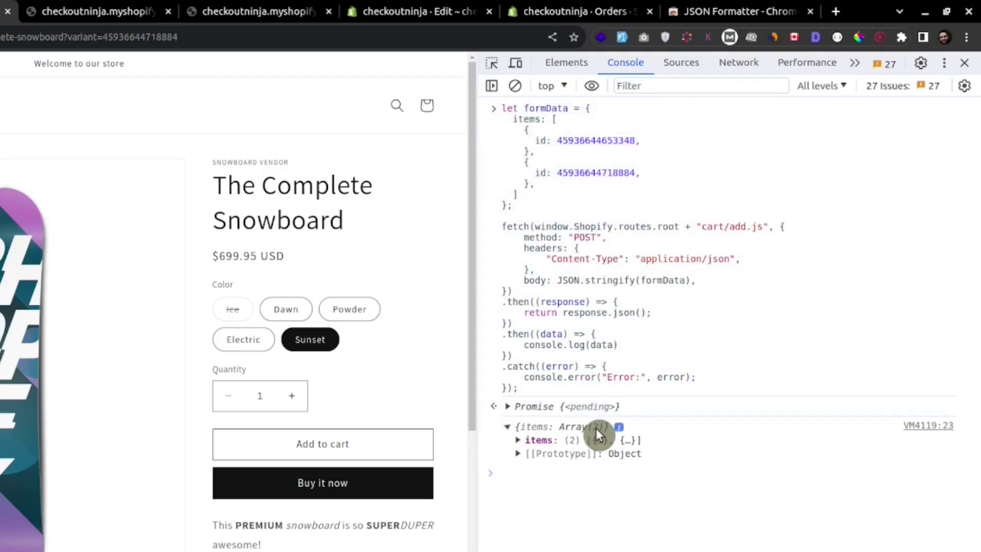
{"action": "left_click", "coordinate": [557, 440]}
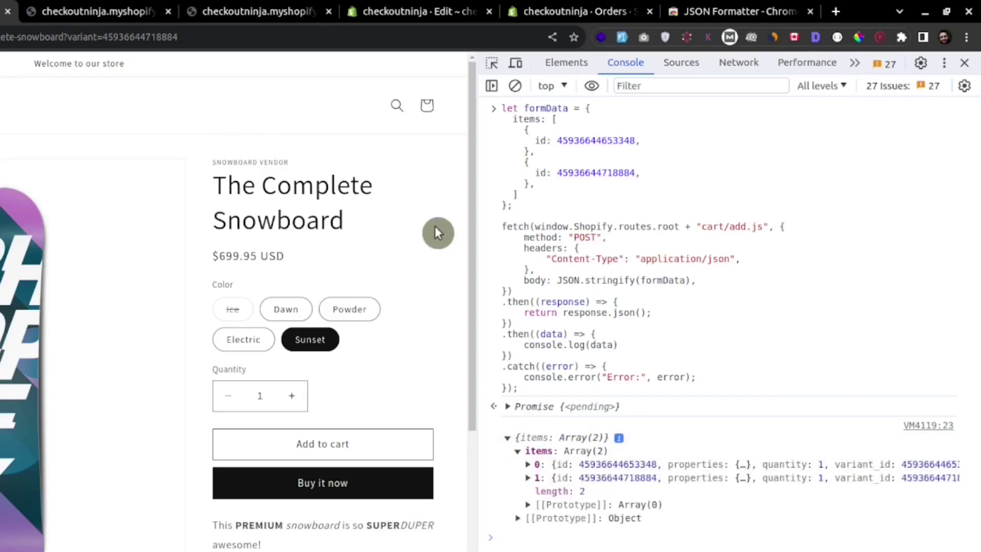
{"action": "left_click", "coordinate": [99, 11]}
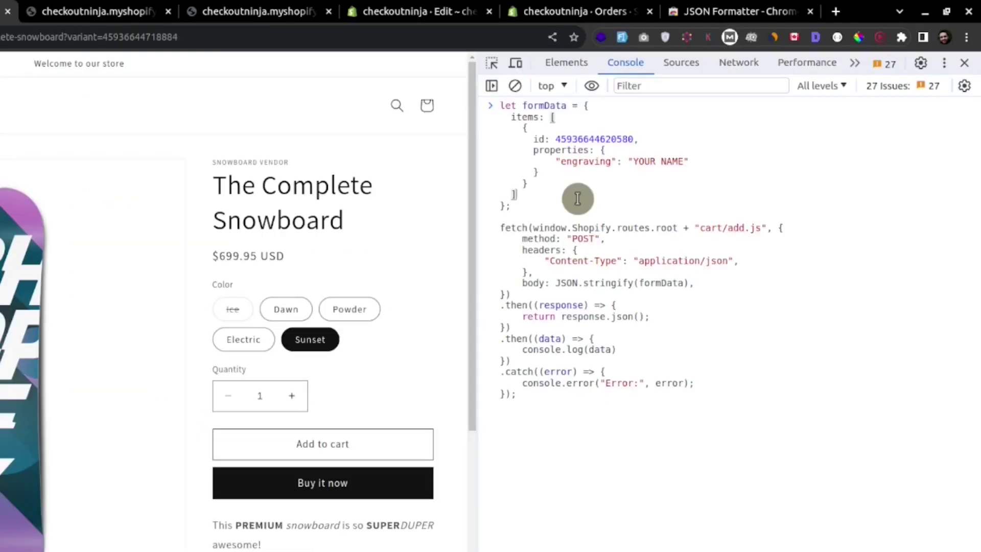
{"action": "left_click_drag", "start_coordinate": [558, 175], "coordinate": [534, 152]}
{"action": "left_click", "coordinate": [569, 183]}
{"action": "key", "text": "Return"}
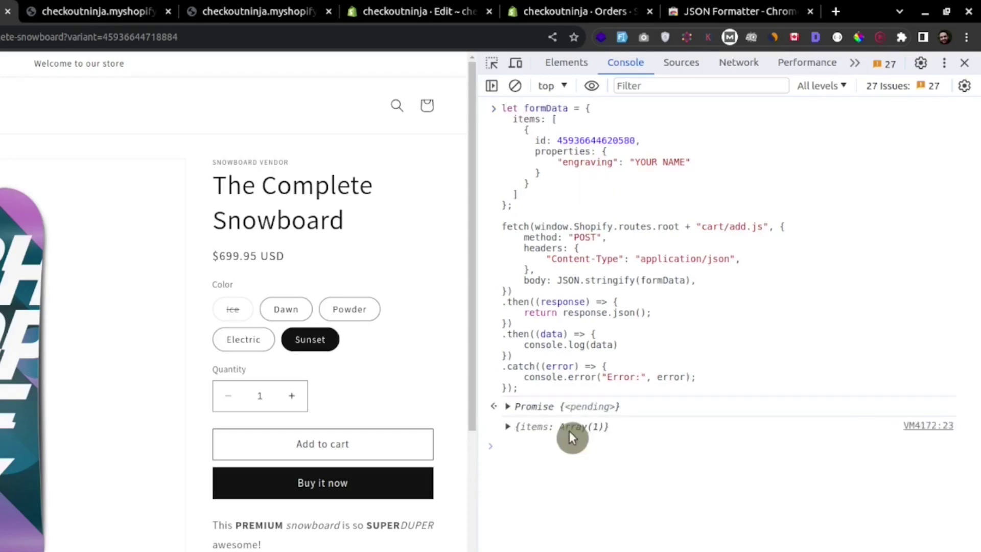
Step: Expand the first item of the logged response and inspect its properties object
{"action": "left_click", "coordinate": [569, 429]}
{"action": "left_click", "coordinate": [569, 439]}
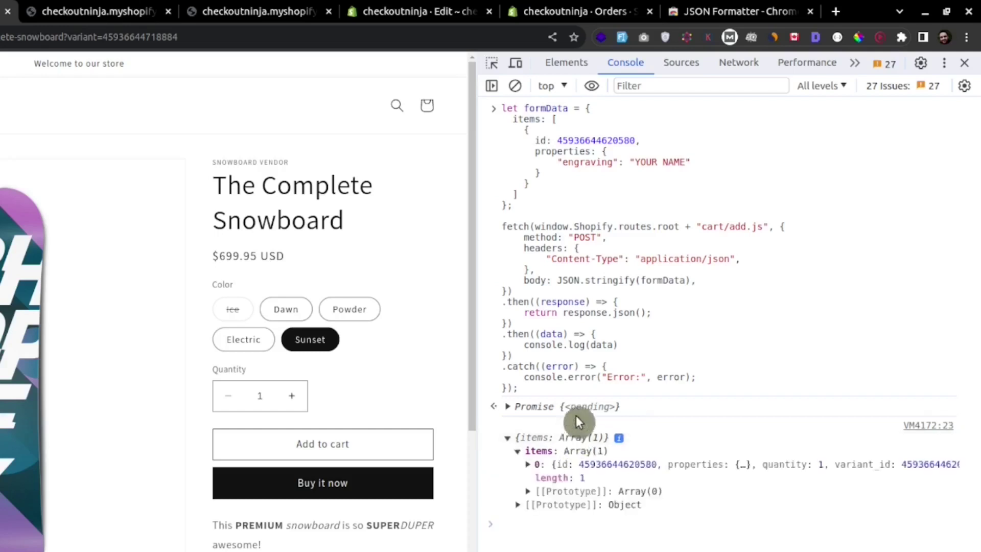
{"action": "left_click", "coordinate": [575, 453]}
{"action": "scroll", "coordinate": [608, 395], "scroll_direction": "down", "scroll_amount": 6}
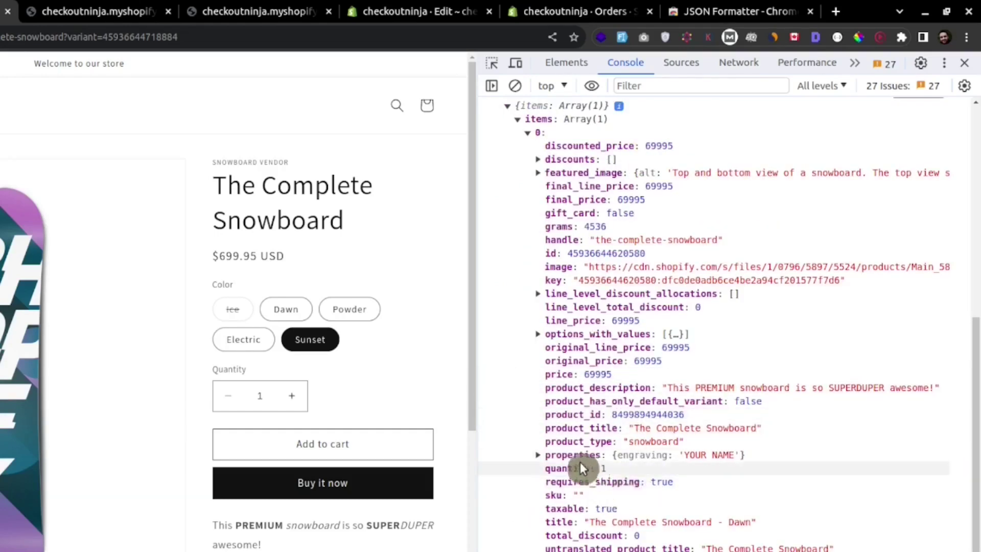
{"action": "left_click", "coordinate": [540, 454]}
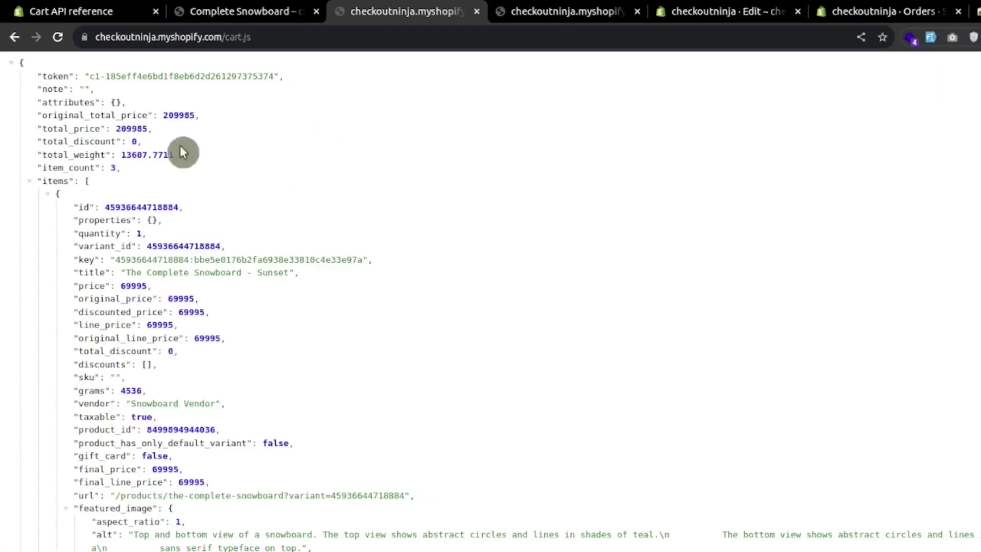
Step: Reload the store's cart.js page and inspect the engraving property of the first cart item
{"action": "left_click", "coordinate": [57, 39]}
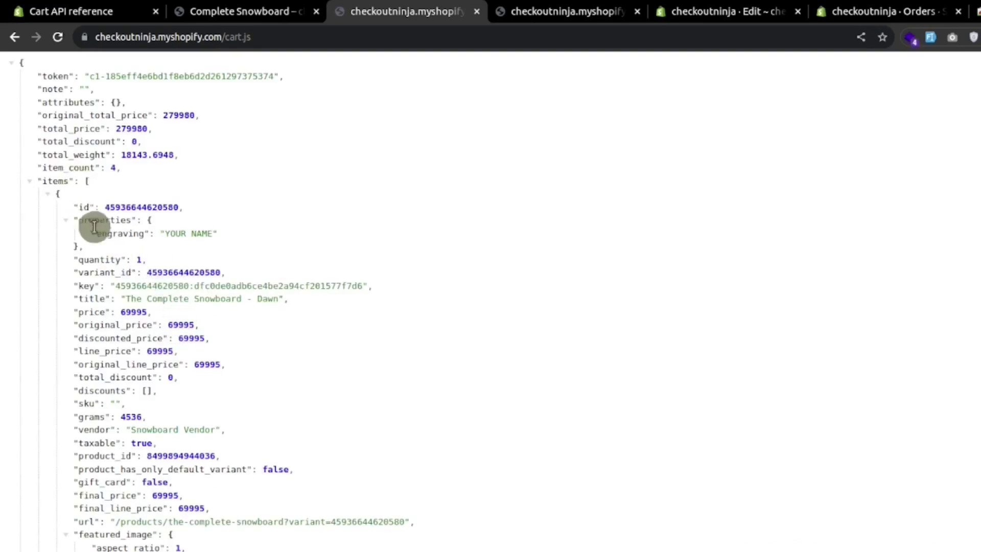
{"action": "left_click_drag", "start_coordinate": [83, 247], "coordinate": [74, 219]}
{"action": "left_click", "coordinate": [142, 266]}
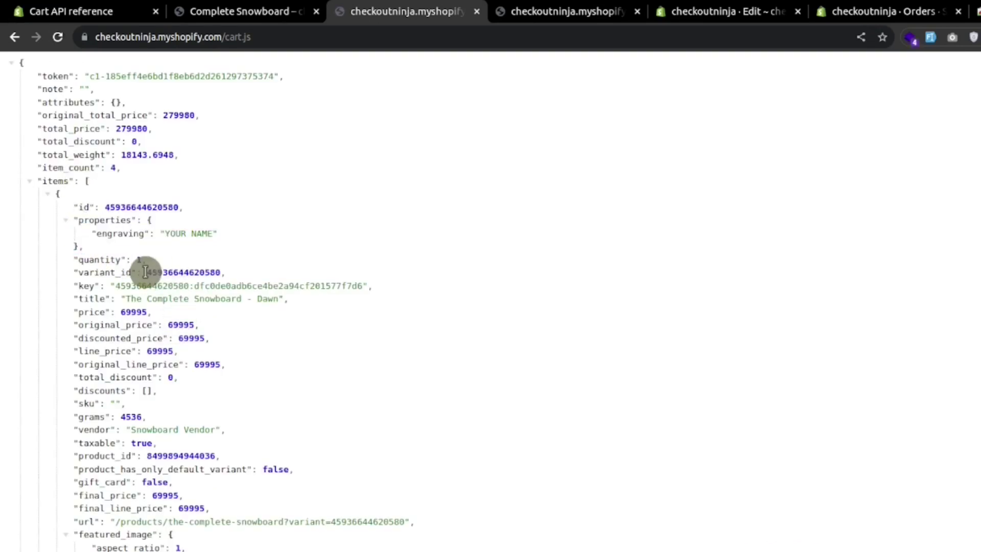
{"action": "double_click", "coordinate": [116, 236]}
{"action": "left_click_drag", "start_coordinate": [160, 234], "coordinate": [216, 236]}
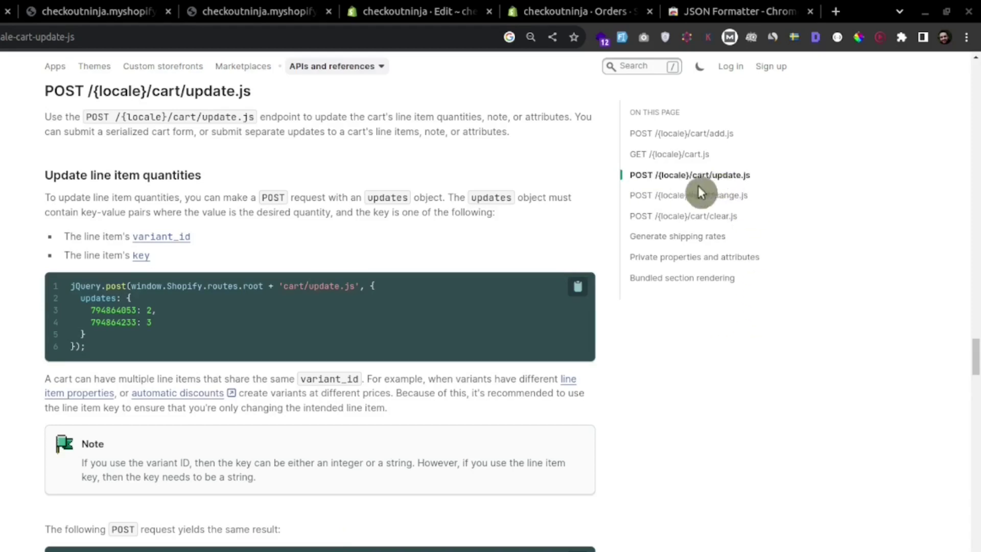
Step: Read in the Cart API reference's cart/update.js section which cart data the endpoint updates, including note and attributes
{"action": "double_click", "coordinate": [495, 117]}
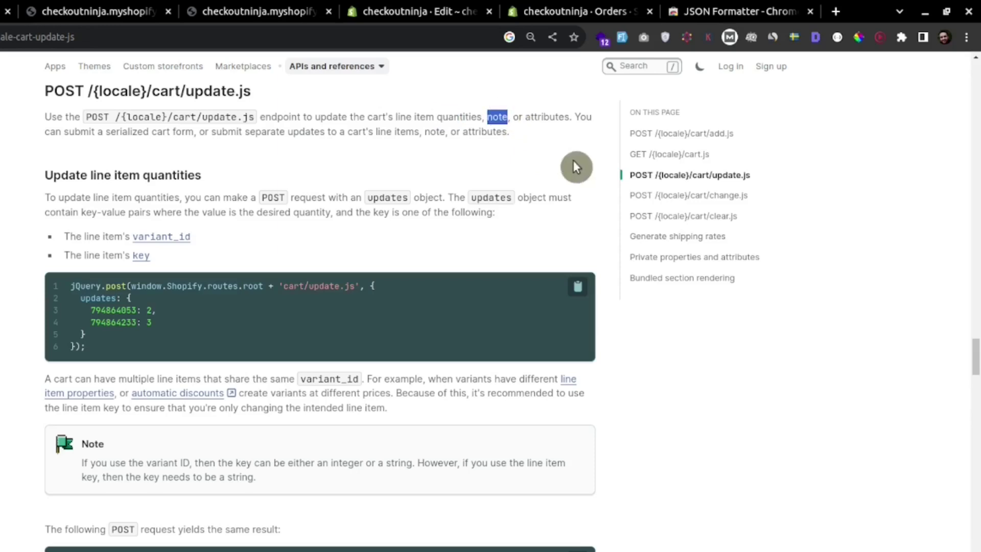
{"action": "double_click", "coordinate": [538, 117]}
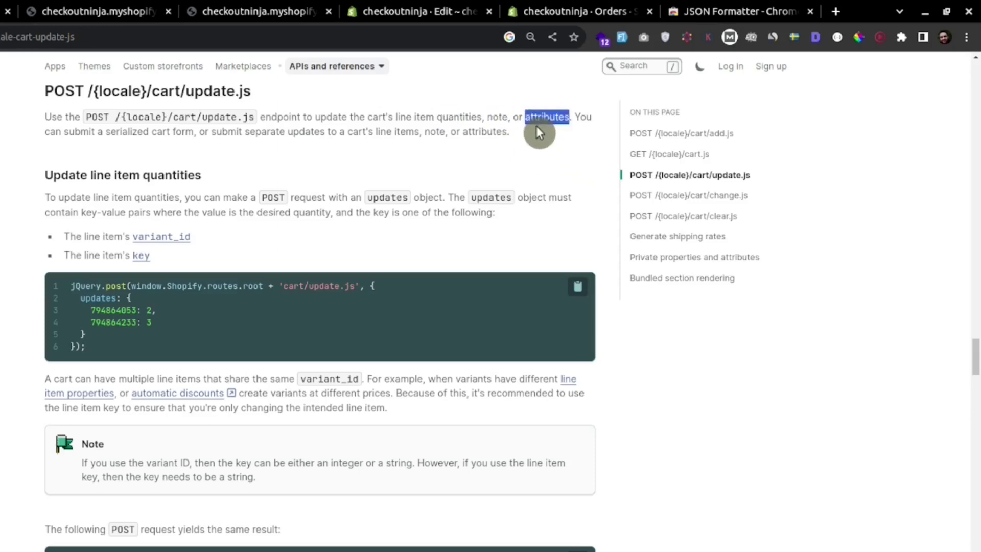
{"action": "left_click", "coordinate": [715, 425]}
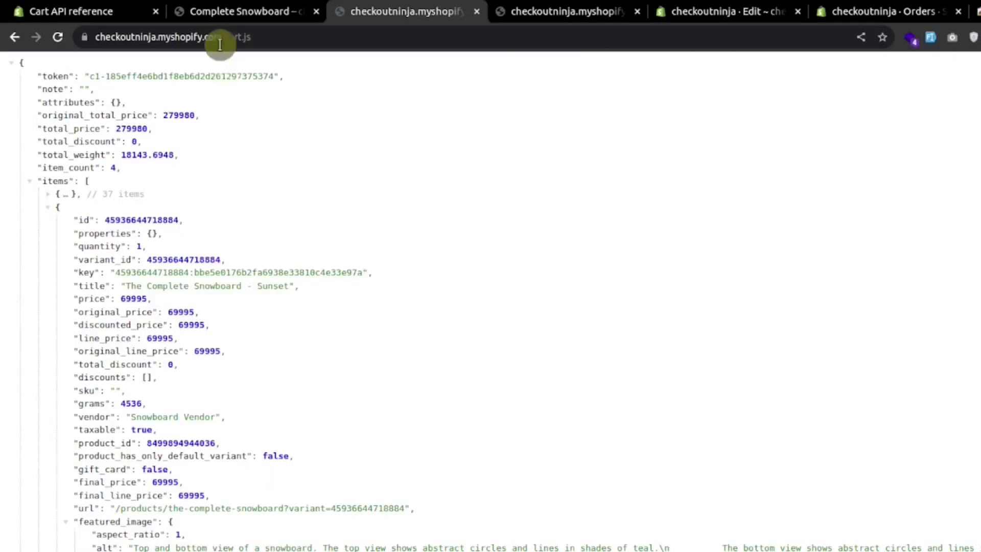
Step: Check the id and quantity of the Sunset snowboard's line item on the cart.js page
{"action": "left_click_drag", "start_coordinate": [221, 38], "coordinate": [260, 41]}
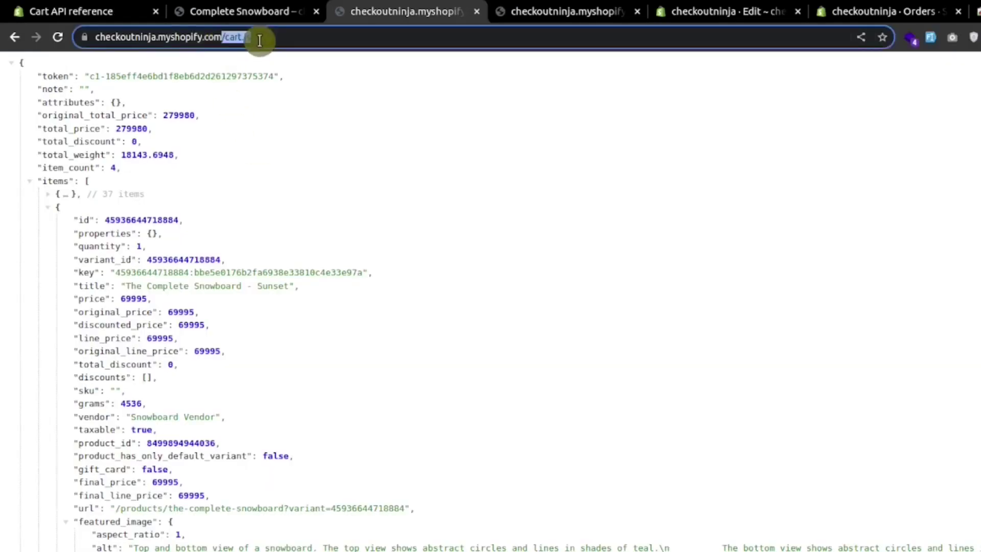
{"action": "double_click", "coordinate": [158, 220]}
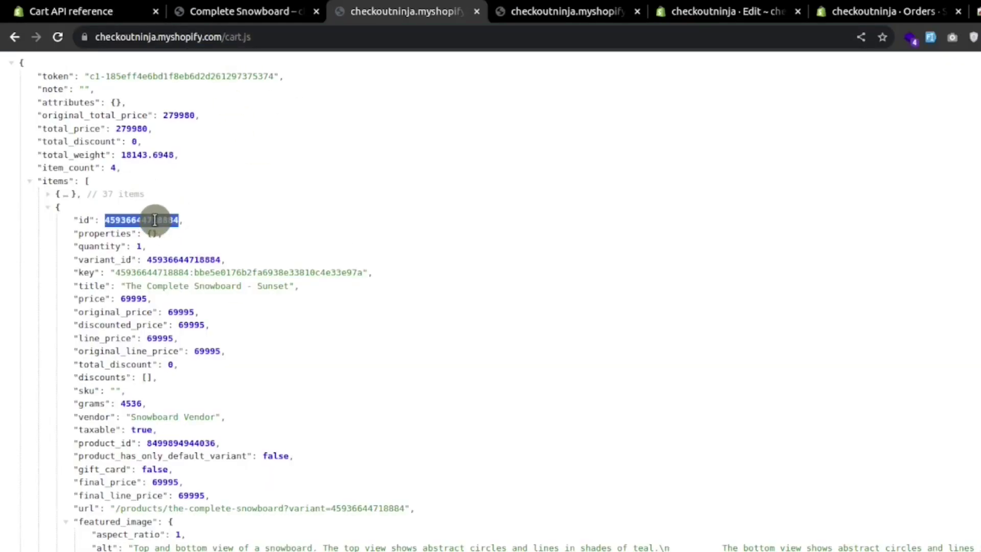
{"action": "double_click", "coordinate": [138, 247]}
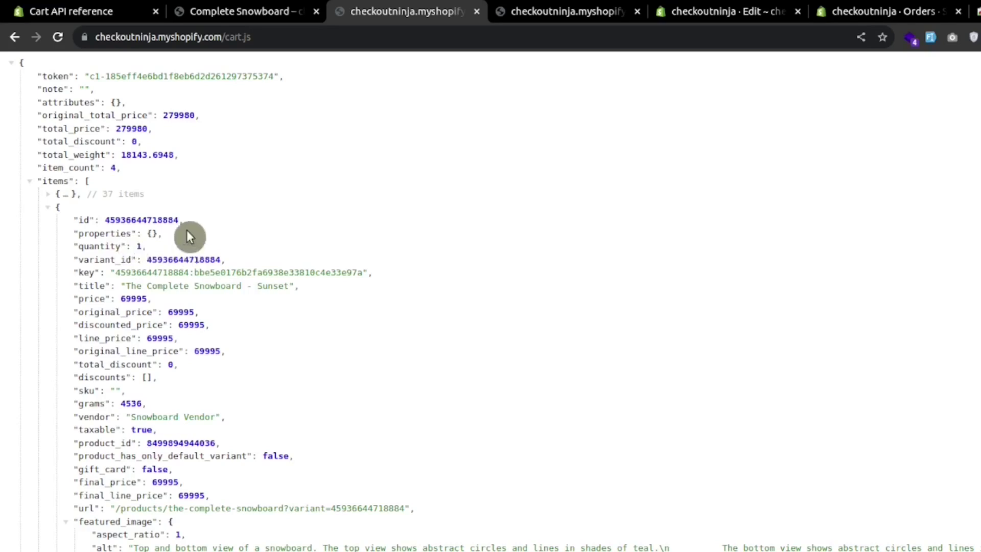
{"action": "double_click", "coordinate": [171, 221]}
{"action": "double_click", "coordinate": [138, 245]}
{"action": "double_click", "coordinate": [160, 219]}
{"action": "key", "text": "ctrl+shift+Tab"}
{"action": "left_click", "coordinate": [945, 301]}
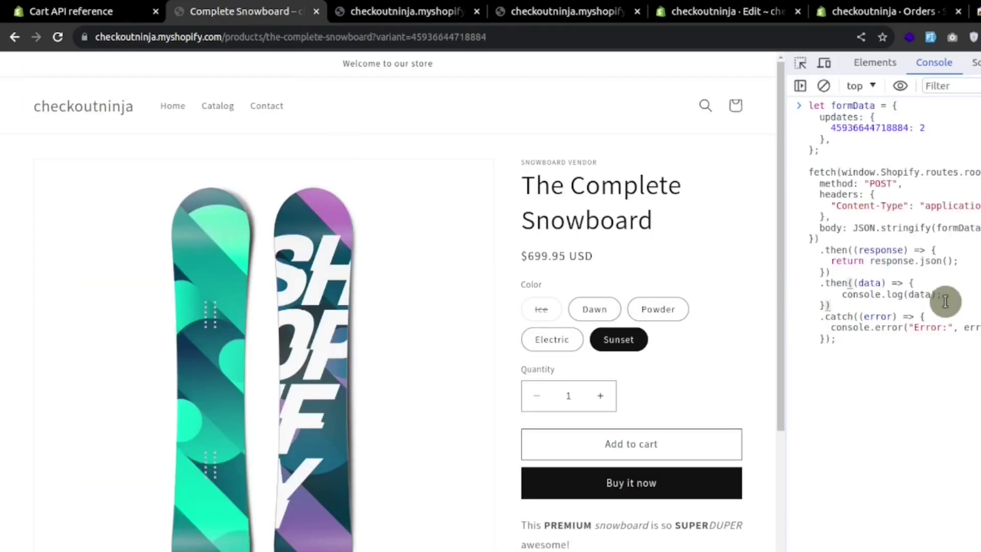
{"action": "left_click_drag", "start_coordinate": [838, 151], "coordinate": [808, 106]}
{"action": "left_click", "coordinate": [845, 152]}
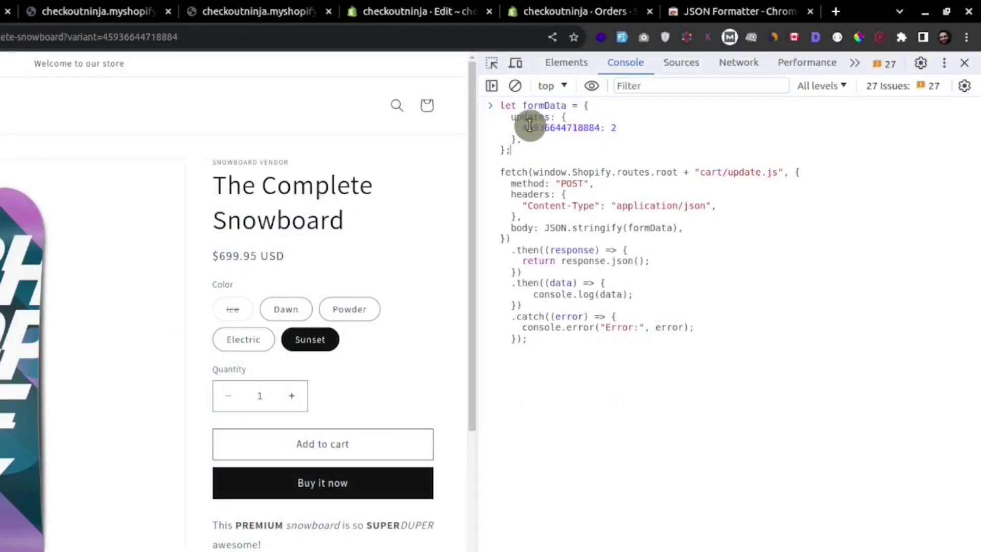
{"action": "double_click", "coordinate": [572, 128]}
{"action": "key", "text": "Right"}
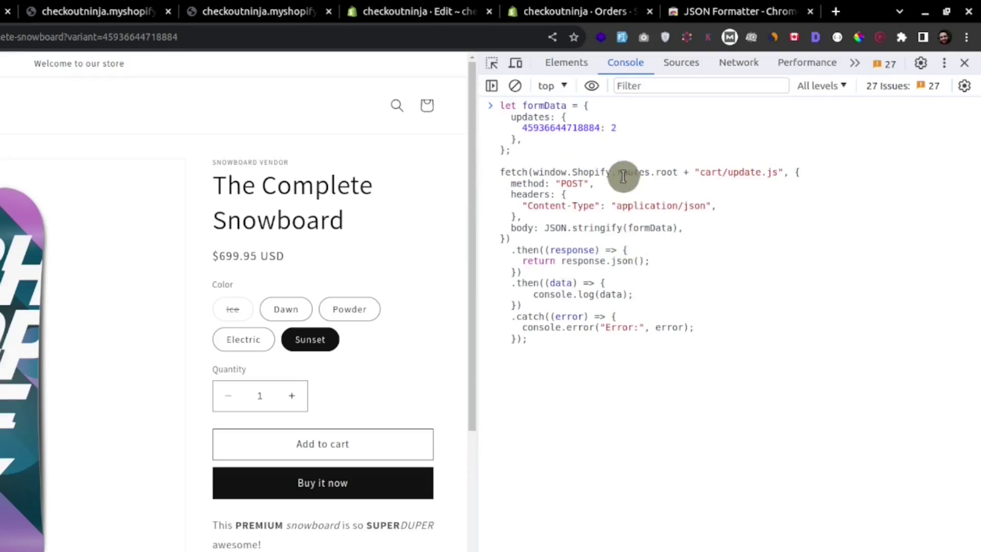
{"action": "type", "text": ": 2"}
{"action": "double_click", "coordinate": [613, 128]}
Step: Review the cart/update.js fetch code, checking the stringified formData body, the JSON response and the logged data
{"action": "left_click", "coordinate": [648, 231]}
{"action": "double_click", "coordinate": [657, 228]}
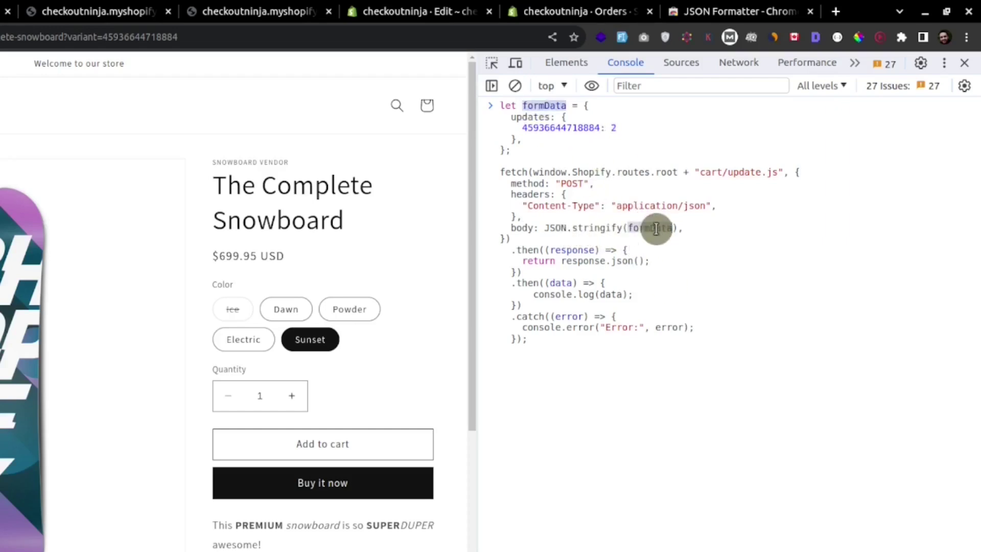
{"action": "left_click_drag", "start_coordinate": [550, 227], "coordinate": [629, 226]}
{"action": "left_click_drag", "start_coordinate": [657, 260], "coordinate": [610, 266]}
{"action": "left_click_drag", "start_coordinate": [573, 294], "coordinate": [631, 292]}
Step: Run the cart/update.js request and expand the logged response to check its item_count and items
{"action": "left_click", "coordinate": [587, 389]}
{"action": "key", "text": "Return"}
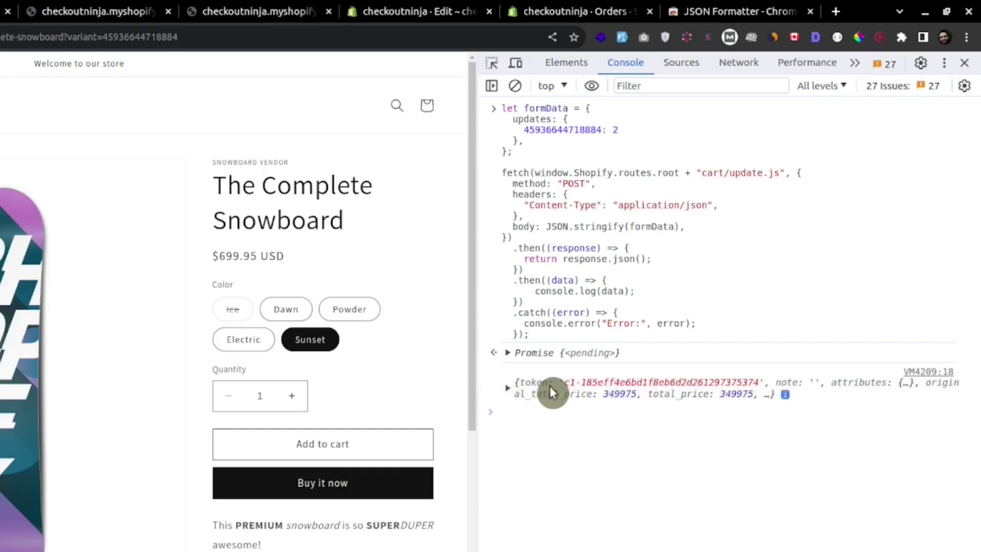
{"action": "left_click", "coordinate": [559, 390]}
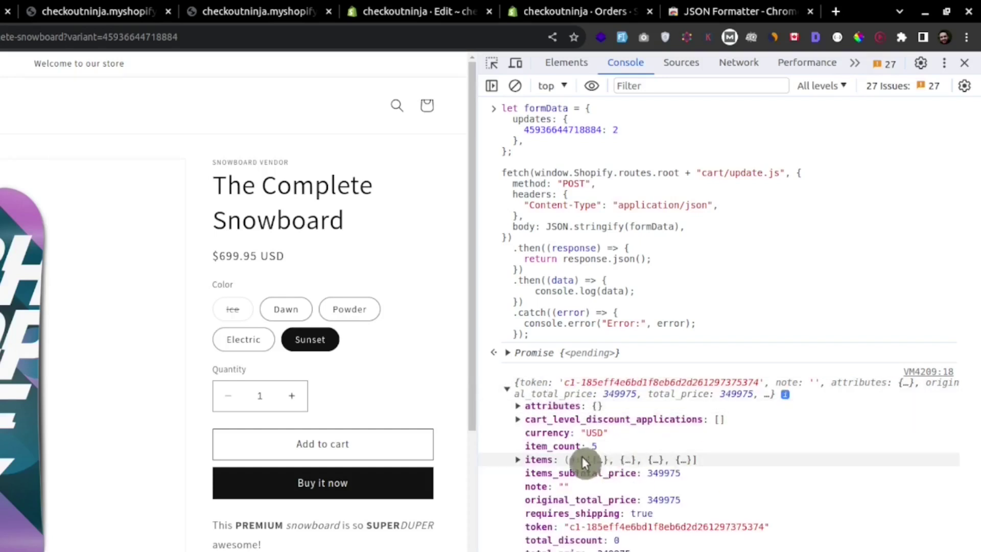
{"action": "double_click", "coordinate": [594, 446]}
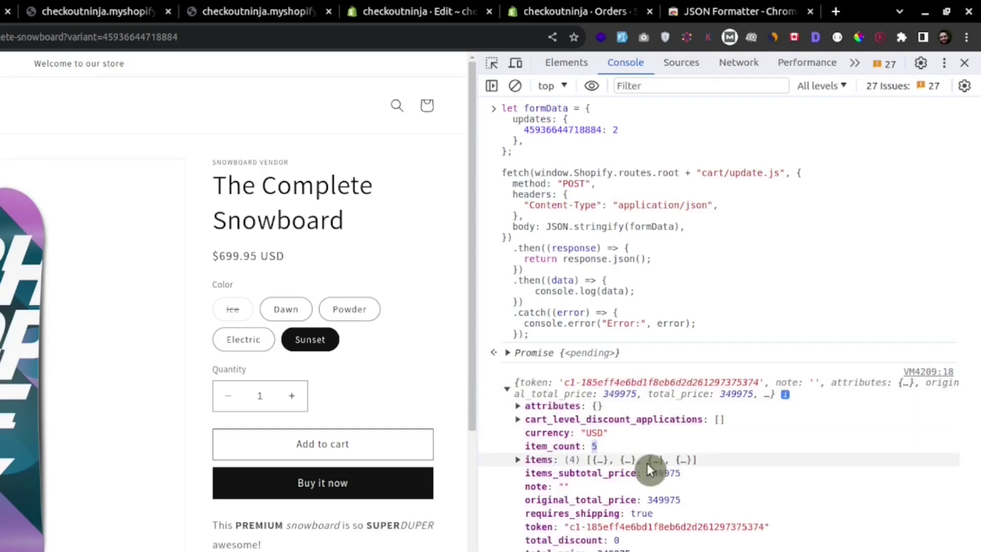
{"action": "left_click", "coordinate": [646, 462]}
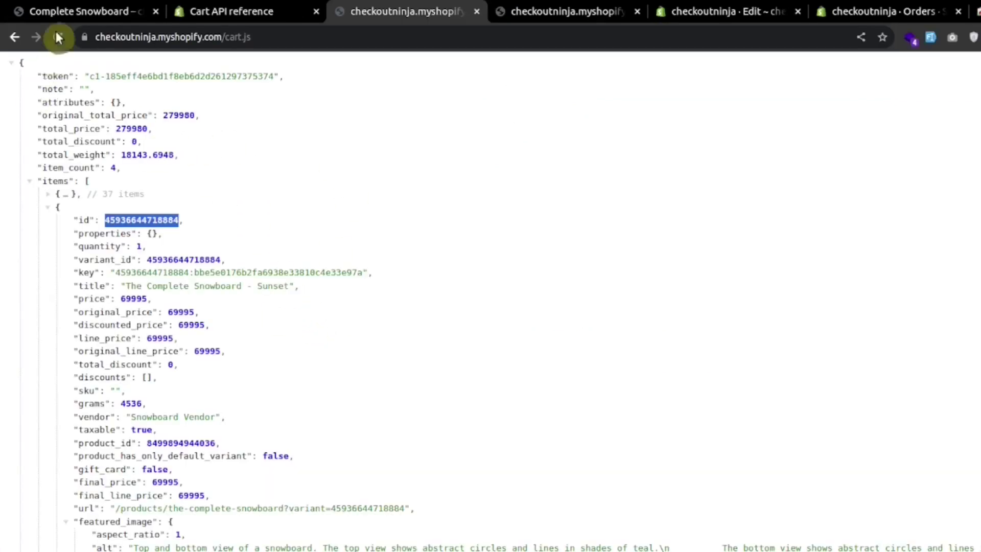
Step: Reload cart.js, check the item count, and collapse the first item to inspect the Sunset line item
{"action": "left_click", "coordinate": [58, 37]}
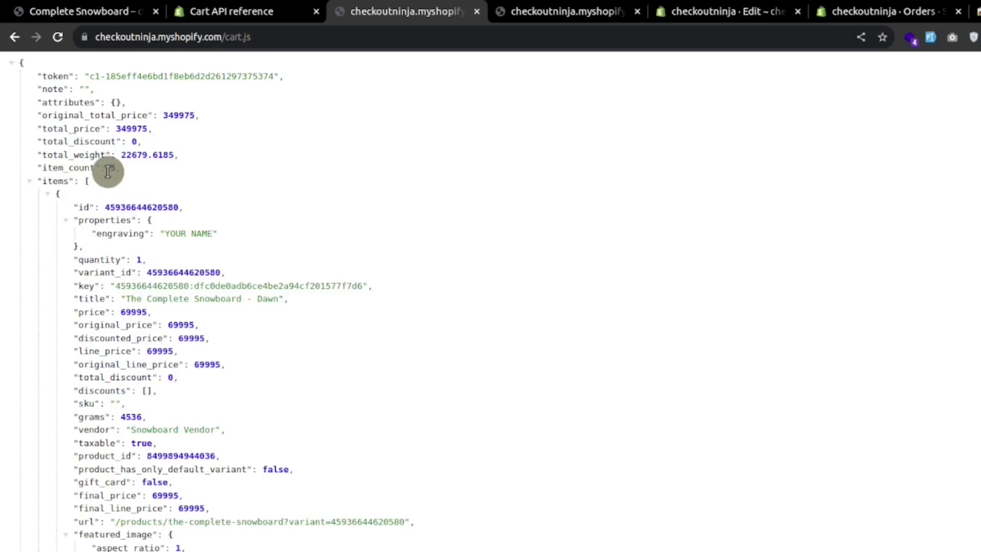
{"action": "double_click", "coordinate": [111, 168]}
{"action": "left_click", "coordinate": [50, 193]}
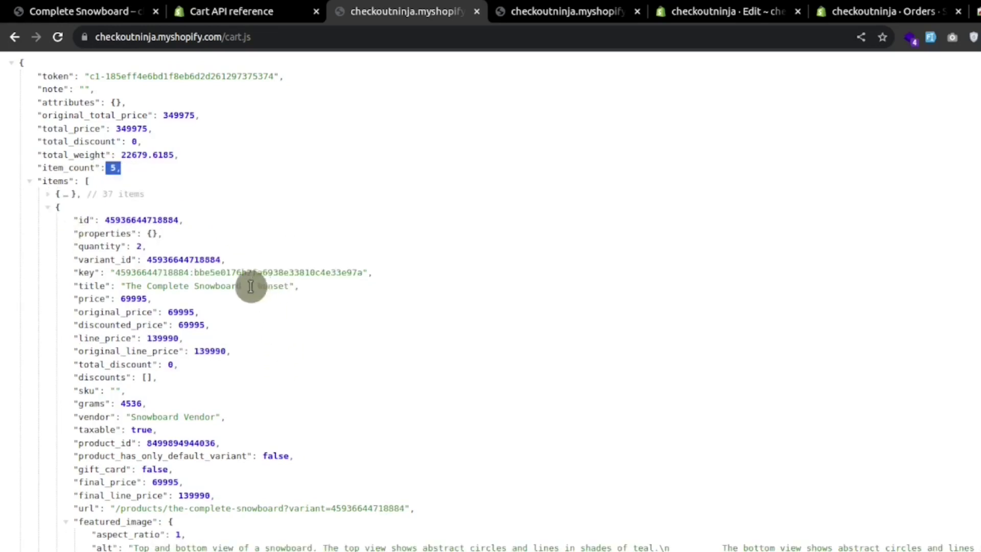
Step: Check the title and quantity of the Sunset line item in cart.js
{"action": "left_click_drag", "start_coordinate": [147, 286], "coordinate": [290, 289]}
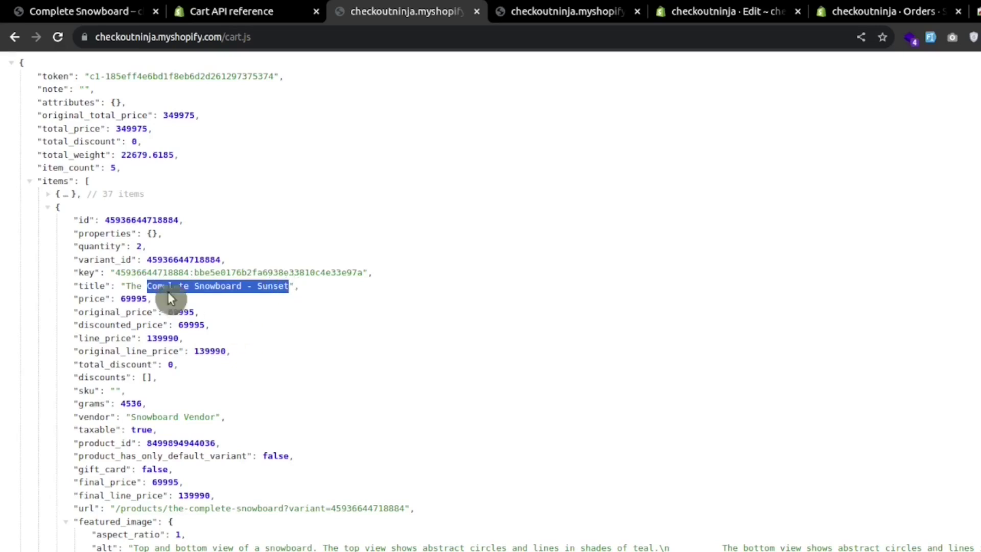
{"action": "left_click_drag", "start_coordinate": [125, 248], "coordinate": [151, 250]}
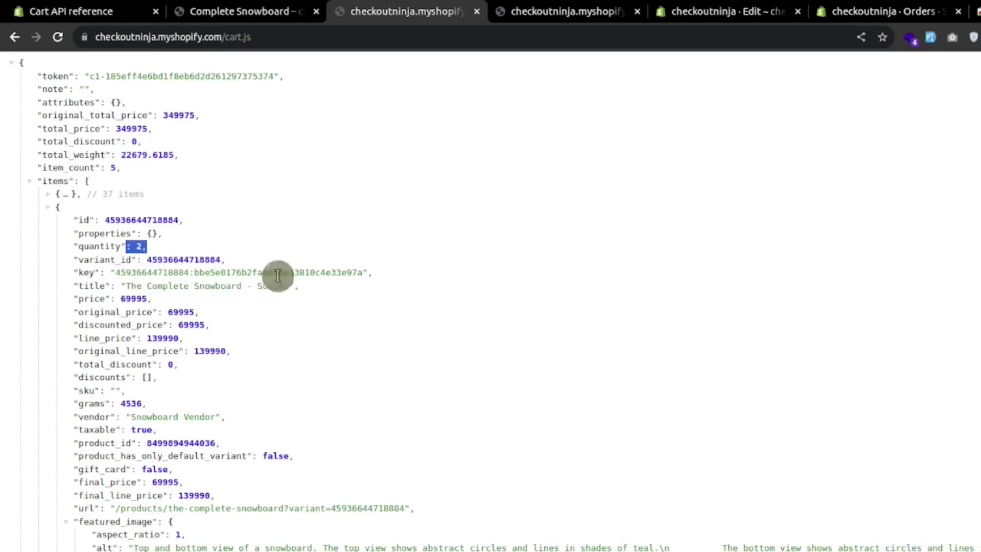
{"action": "left_click", "coordinate": [228, 6]}
{"action": "key", "text": "ctrl+l"}
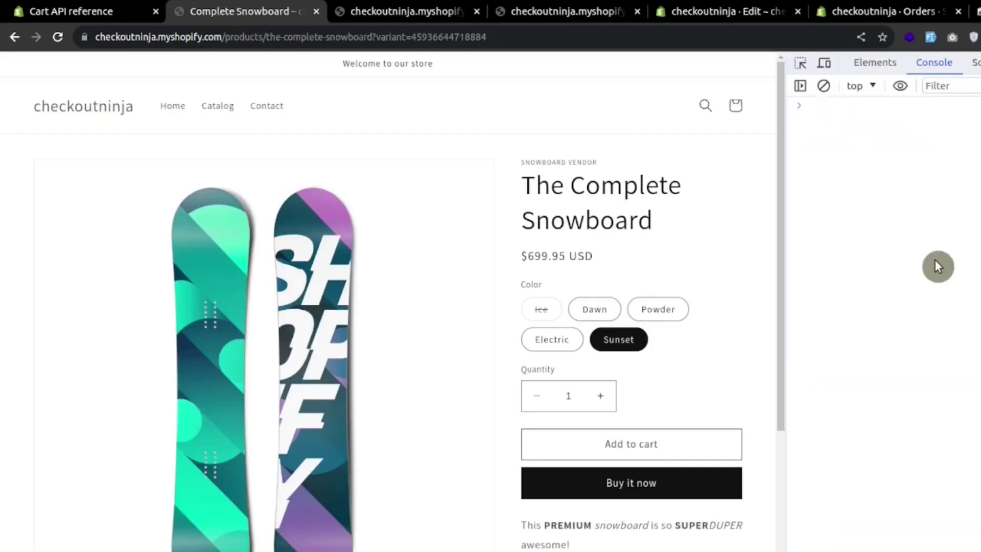
{"action": "key", "text": "ctrl+v"}
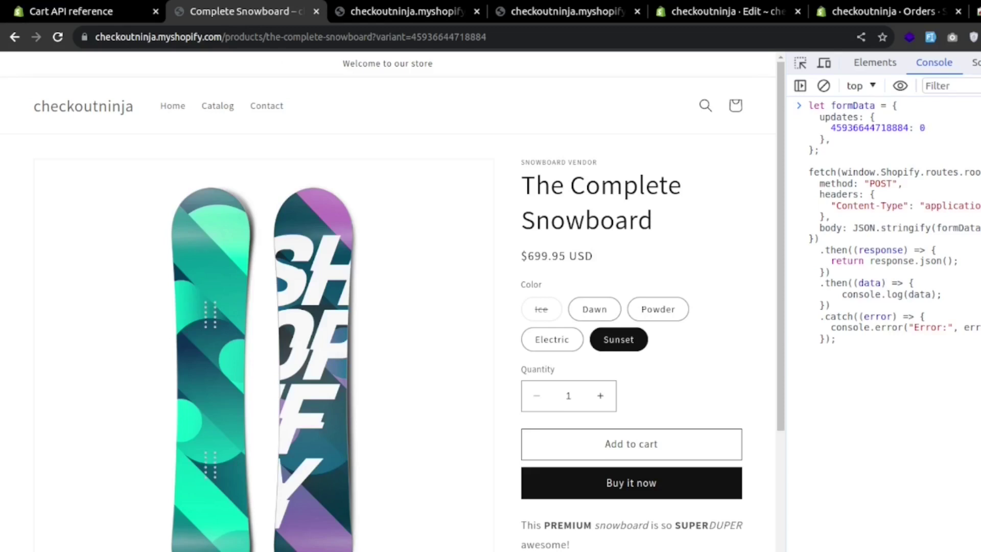
{"action": "key", "text": "Return"}
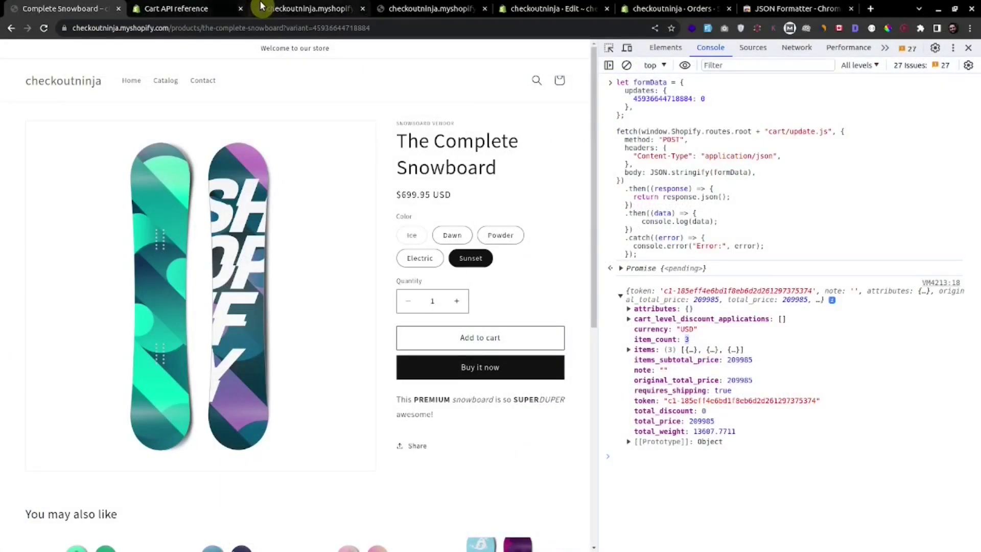
Step: Reload cart.js and go through the remaining line items, collapsing each one to check the next title
{"action": "left_click", "coordinate": [100, 11]}
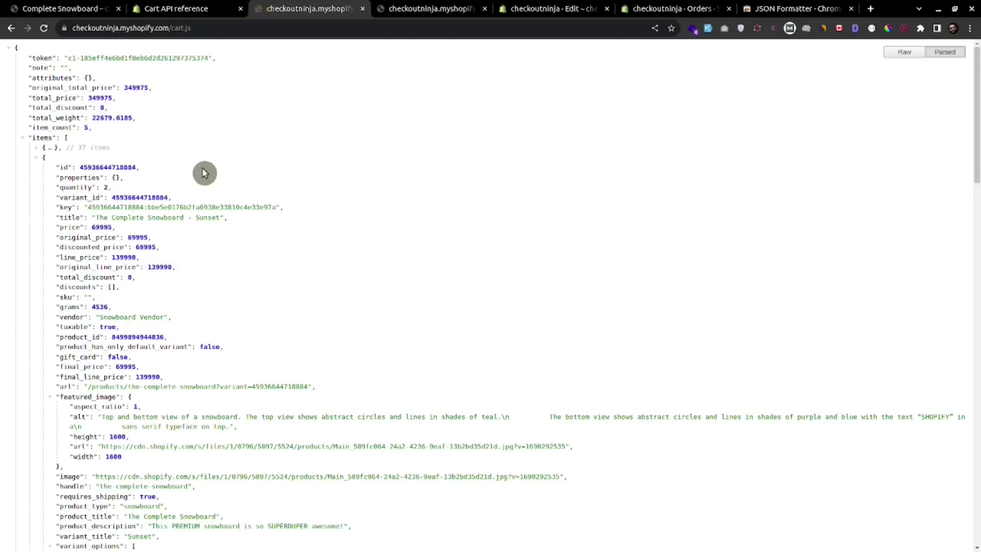
{"action": "left_click", "coordinate": [44, 28]}
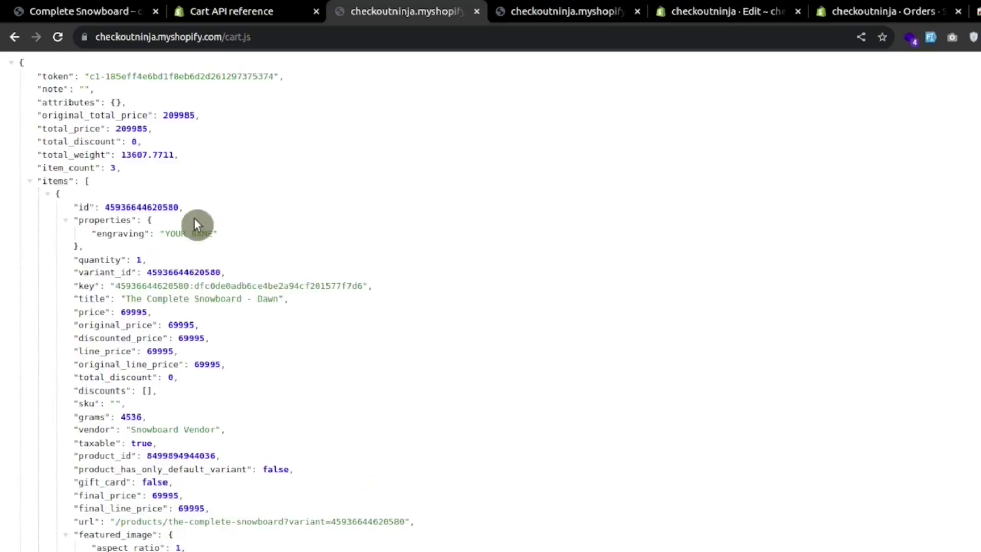
{"action": "left_click", "coordinate": [199, 265]}
{"action": "left_click_drag", "start_coordinate": [226, 300], "coordinate": [286, 301]}
{"action": "left_click", "coordinate": [47, 194]}
{"action": "left_click_drag", "start_coordinate": [228, 285], "coordinate": [301, 286]}
{"action": "left_click", "coordinate": [48, 207]}
{"action": "left_click_drag", "start_coordinate": [227, 300], "coordinate": [285, 301]}
{"action": "left_click", "coordinate": [316, 404]}
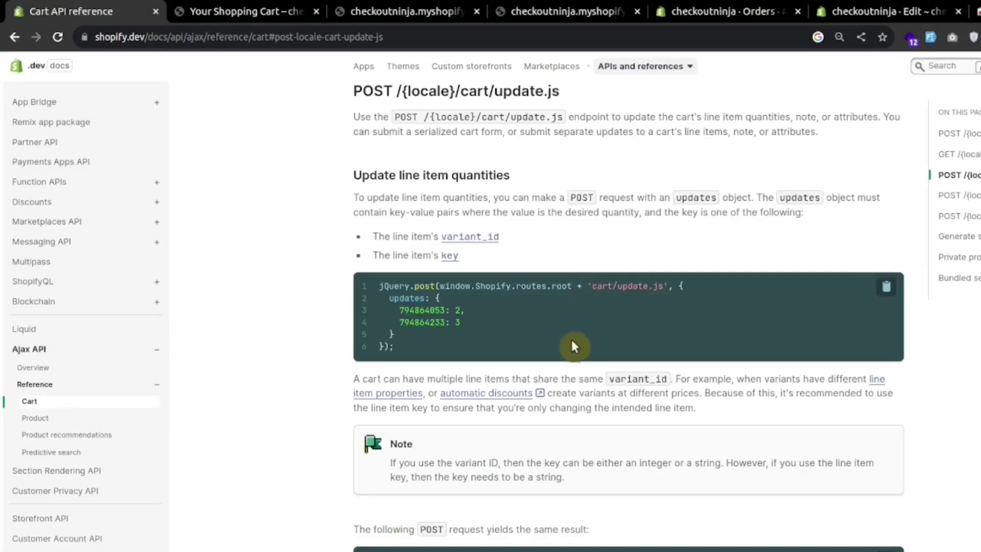
Step: Read the docs note about line items sharing a variant_id and compare the IDs of the Dawn line items in cart.js
{"action": "left_click_drag", "start_coordinate": [463, 381], "coordinate": [635, 383]}
{"action": "double_click", "coordinate": [635, 383]}
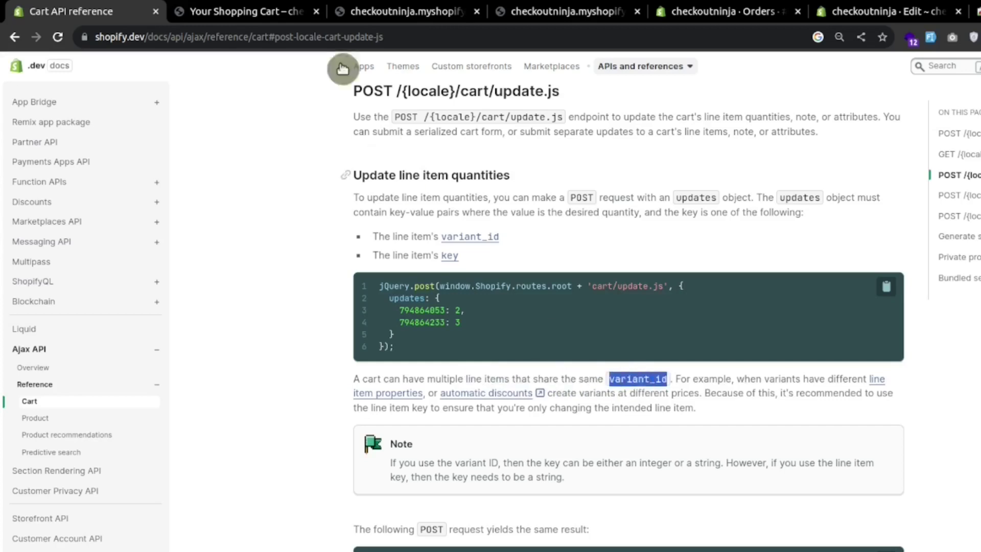
{"action": "left_click", "coordinate": [358, 11]}
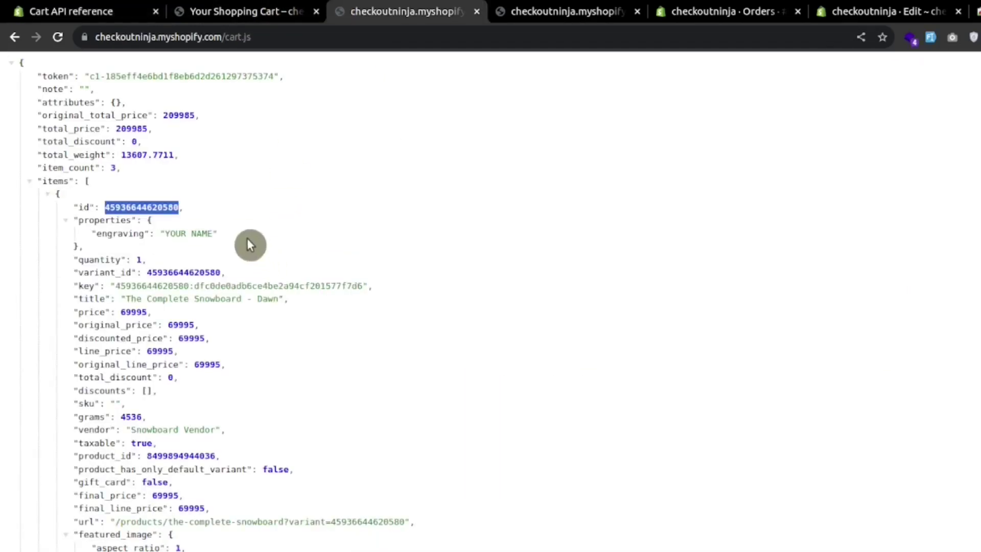
{"action": "left_click", "coordinate": [47, 194]}
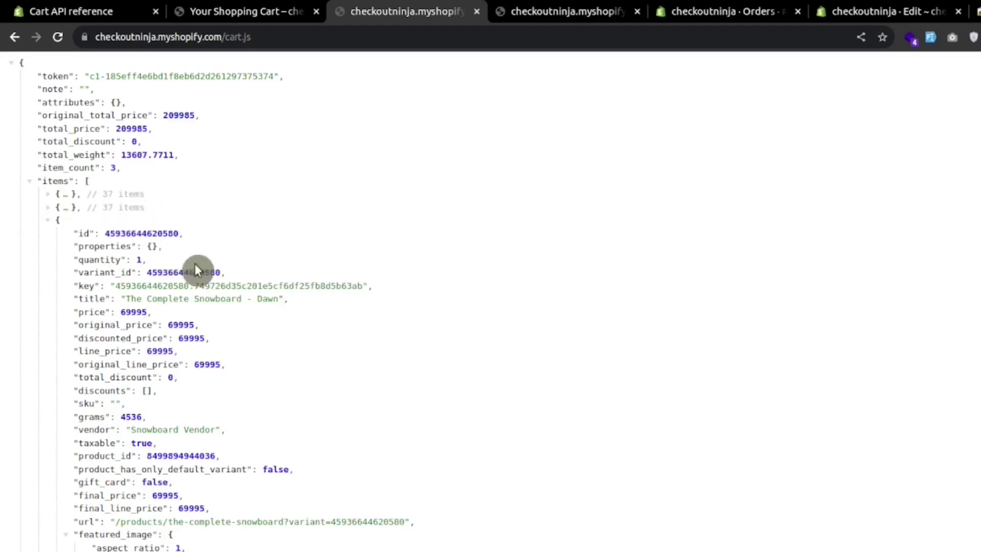
{"action": "double_click", "coordinate": [162, 236]}
{"action": "left_click", "coordinate": [253, 304]}
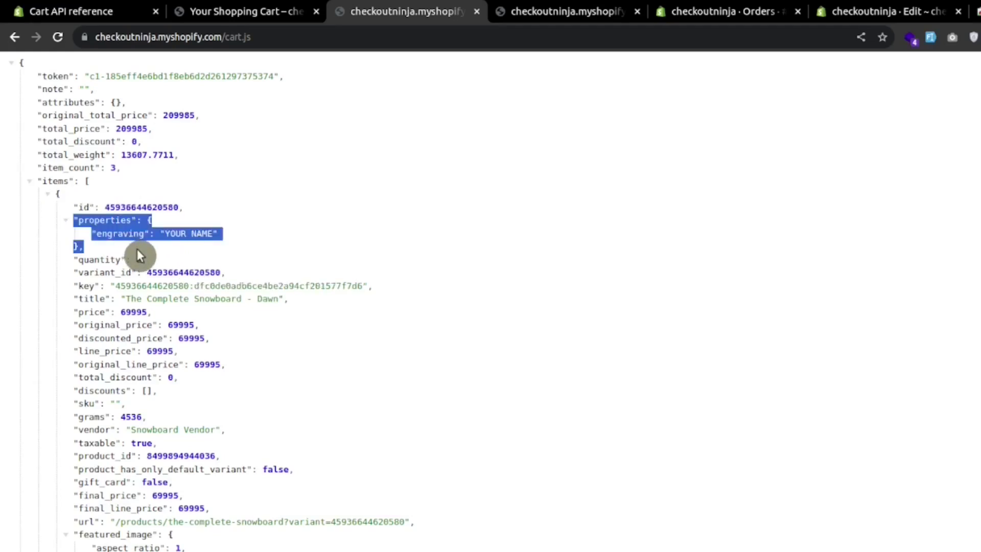
Step: Compare the properties of the engraved Dawn line item with those of the last Dawn line item
{"action": "left_click", "coordinate": [130, 253]}
{"action": "left_click_drag", "start_coordinate": [107, 250], "coordinate": [162, 247]}
{"action": "left_click", "coordinate": [47, 194]}
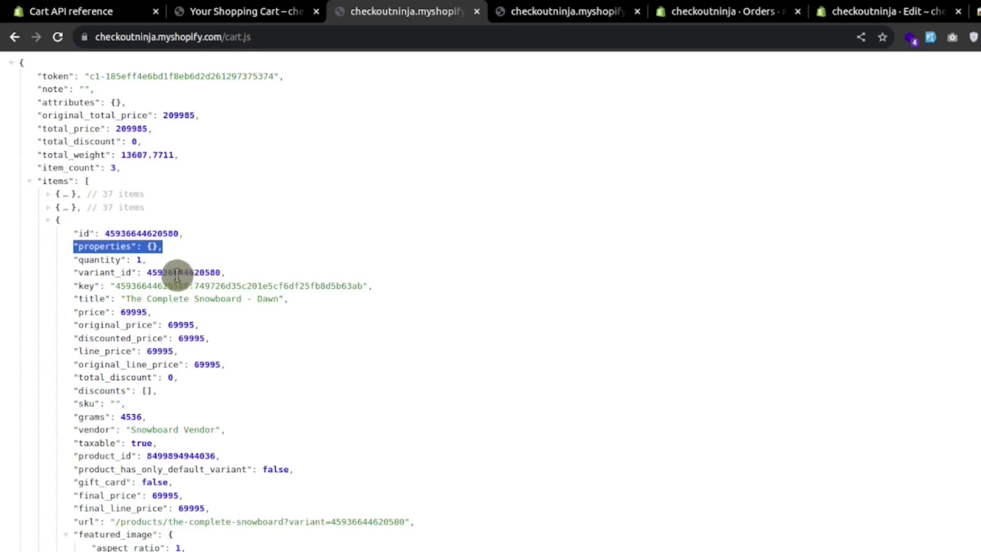
{"action": "left_click", "coordinate": [175, 244]}
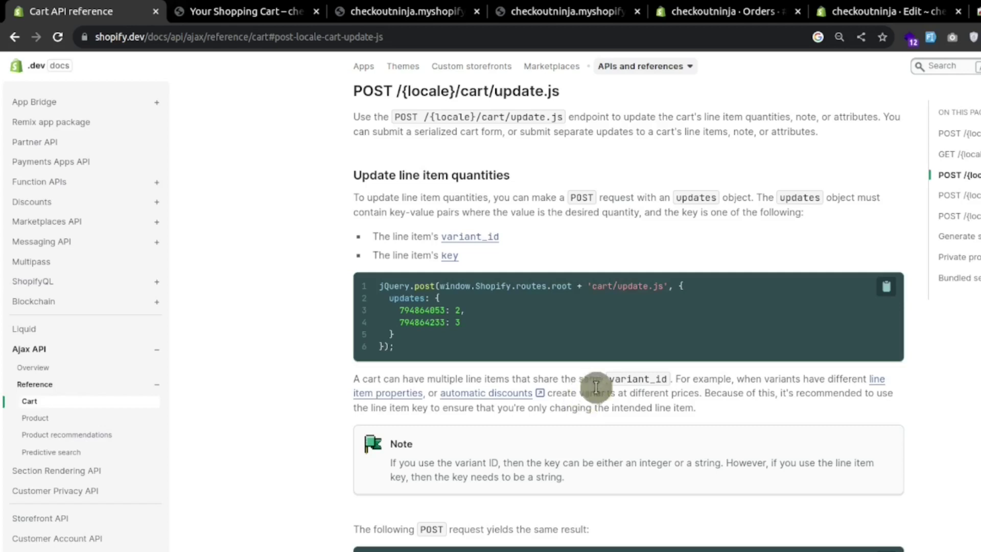
Step: Review the variant_id and key options and the update.js endpoint heading in the Cart API reference
{"action": "double_click", "coordinate": [639, 379]}
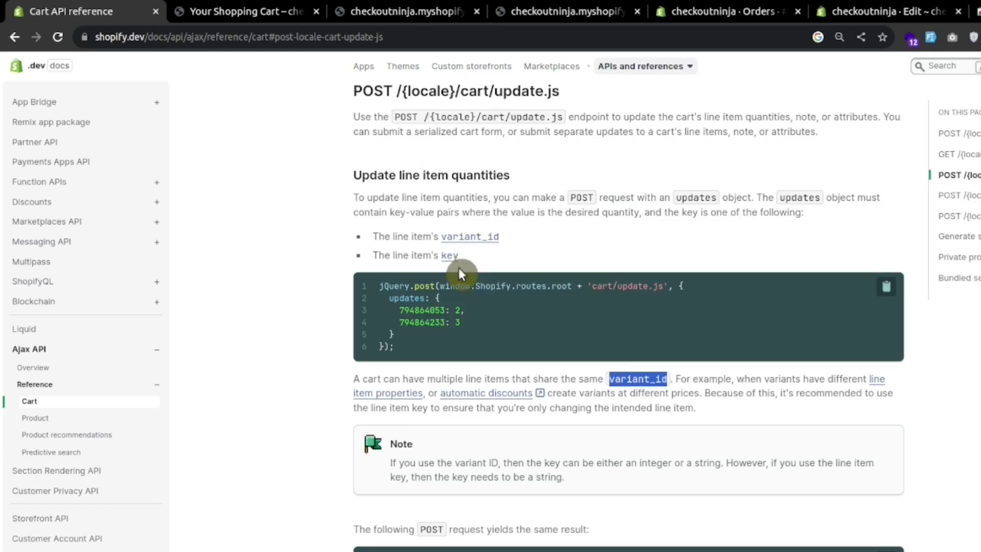
{"action": "left_click", "coordinate": [491, 241]}
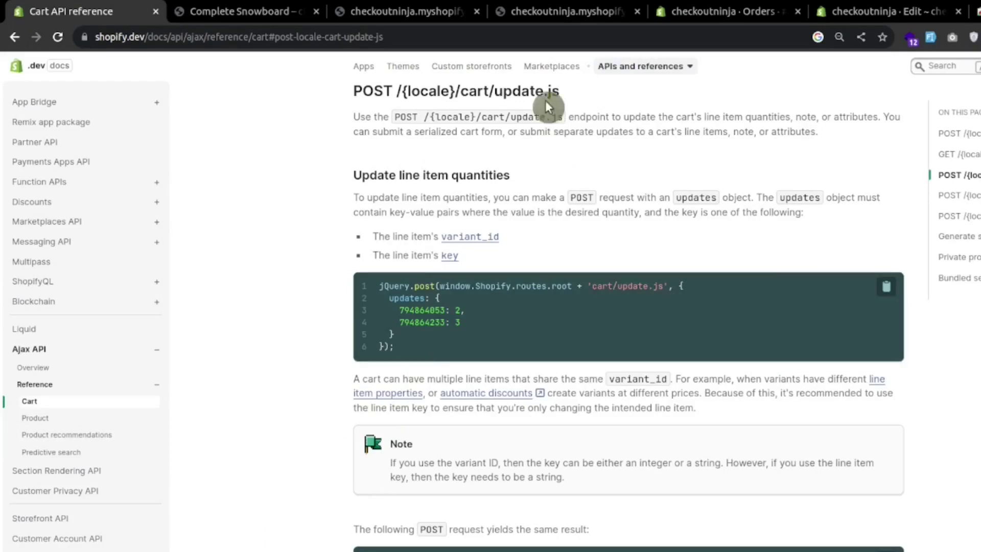
{"action": "left_click_drag", "start_coordinate": [567, 98], "coordinate": [489, 92]}
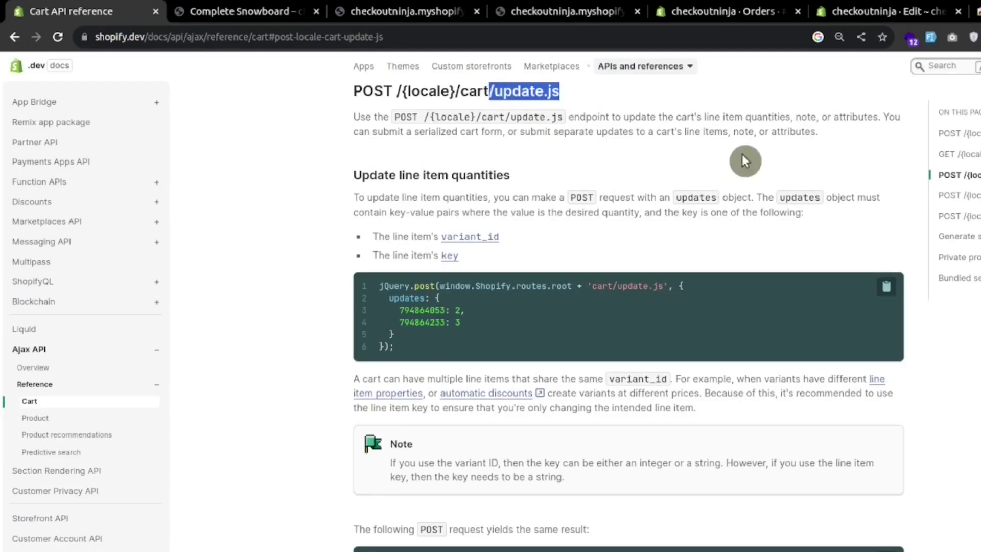
Step: Return to the product page's console and review the formData object containing the note "Handle with care"
{"action": "left_click", "coordinate": [246, 11]}
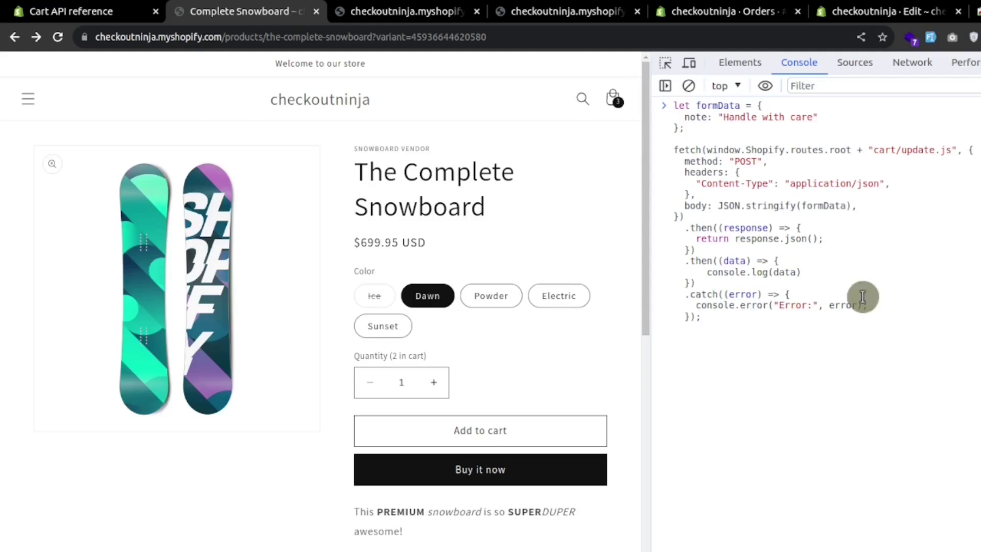
{"action": "left_click", "coordinate": [716, 130]}
{"action": "left_click_drag", "start_coordinate": [716, 129], "coordinate": [672, 104]}
{"action": "double_click", "coordinate": [690, 117]}
{"action": "left_click_drag", "start_coordinate": [693, 129], "coordinate": [667, 104]}
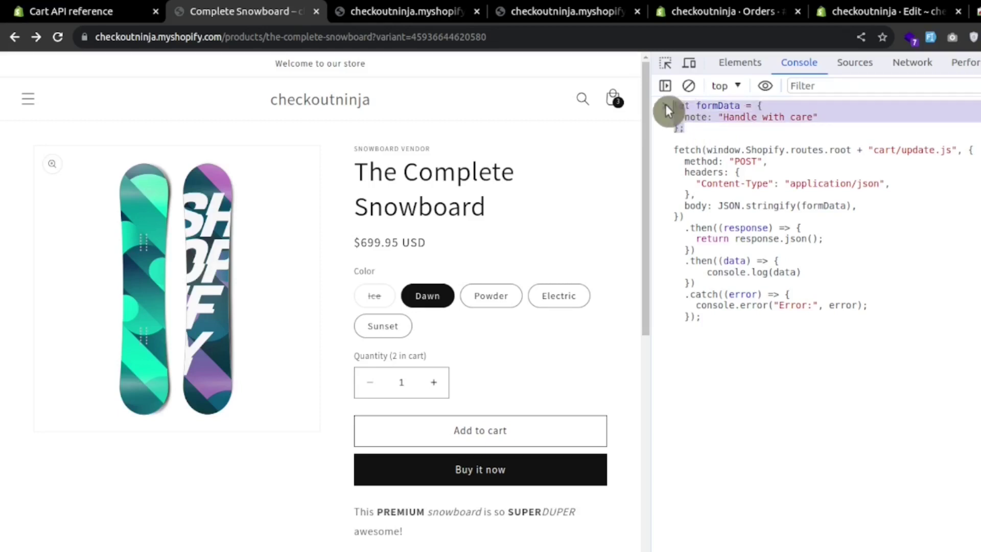
{"action": "left_click", "coordinate": [706, 132]}
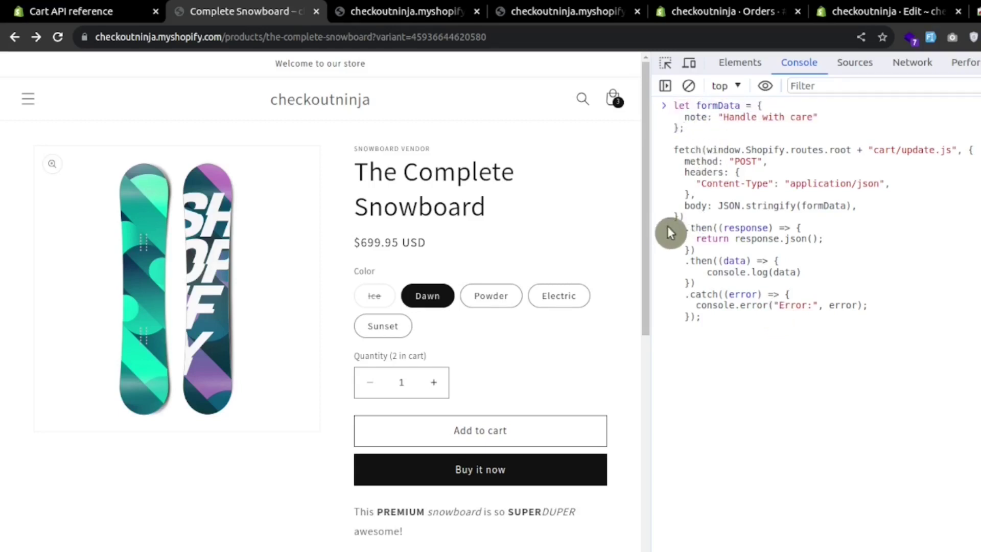
Step: Widen the console, check the endpoint and note key, and run the cart/update.js request setting the cart note to "Handle with care"
{"action": "left_click_drag", "start_coordinate": [652, 225], "coordinate": [601, 225]}
{"action": "left_click_drag", "start_coordinate": [828, 156], "coordinate": [892, 152]}
{"action": "left_click", "coordinate": [652, 106]}
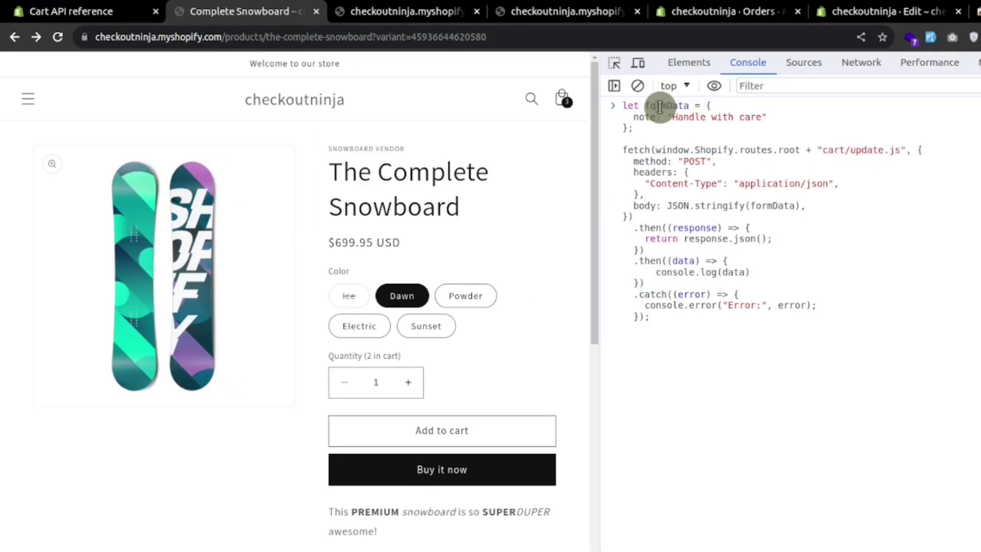
{"action": "left_click_drag", "start_coordinate": [635, 117], "coordinate": [664, 117]}
{"action": "left_click", "coordinate": [781, 291]}
{"action": "key", "text": "Return"}
Step: Reload cart.js and check the cart's note value
{"action": "left_click", "coordinate": [408, 4]}
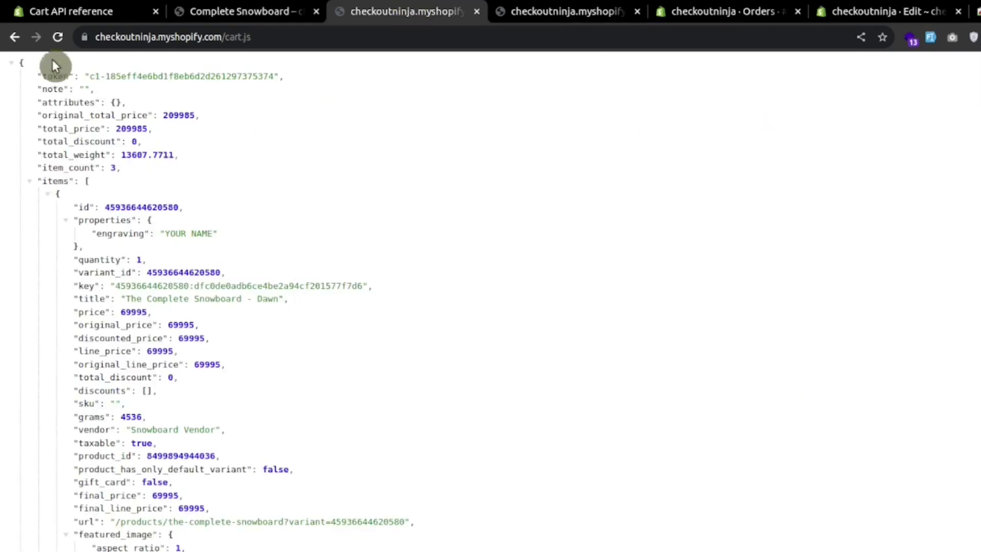
{"action": "left_click", "coordinate": [58, 37]}
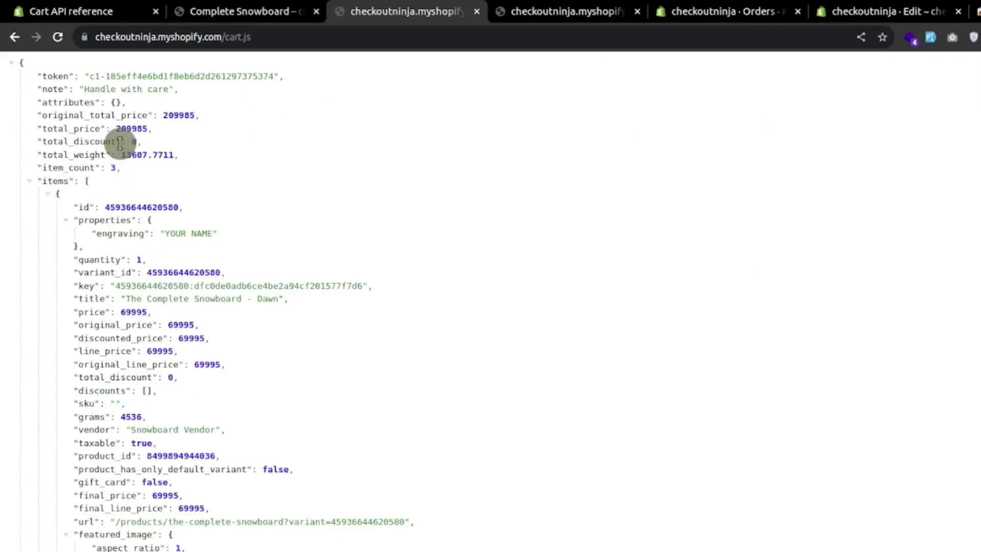
{"action": "left_click_drag", "start_coordinate": [81, 89], "coordinate": [174, 89]}
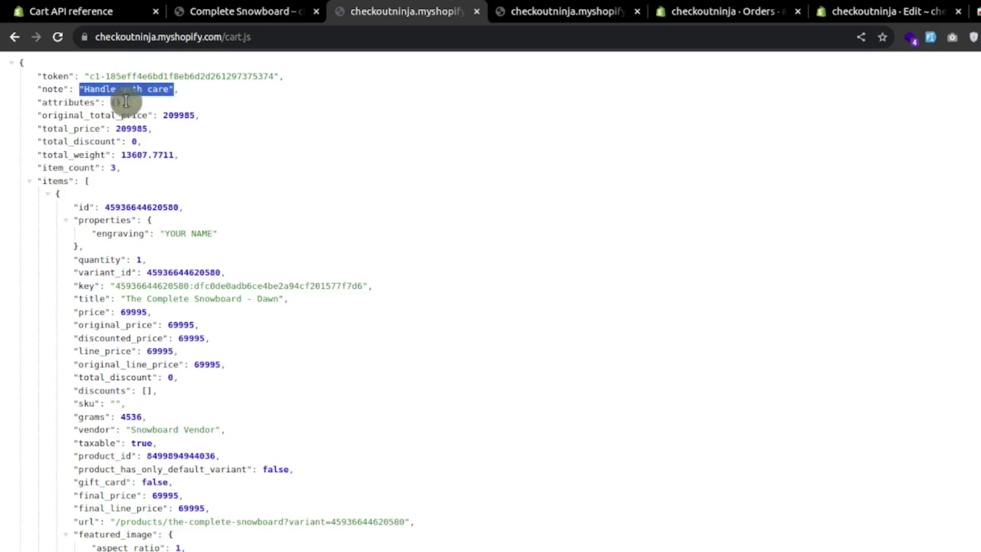
{"action": "left_click", "coordinate": [93, 89]}
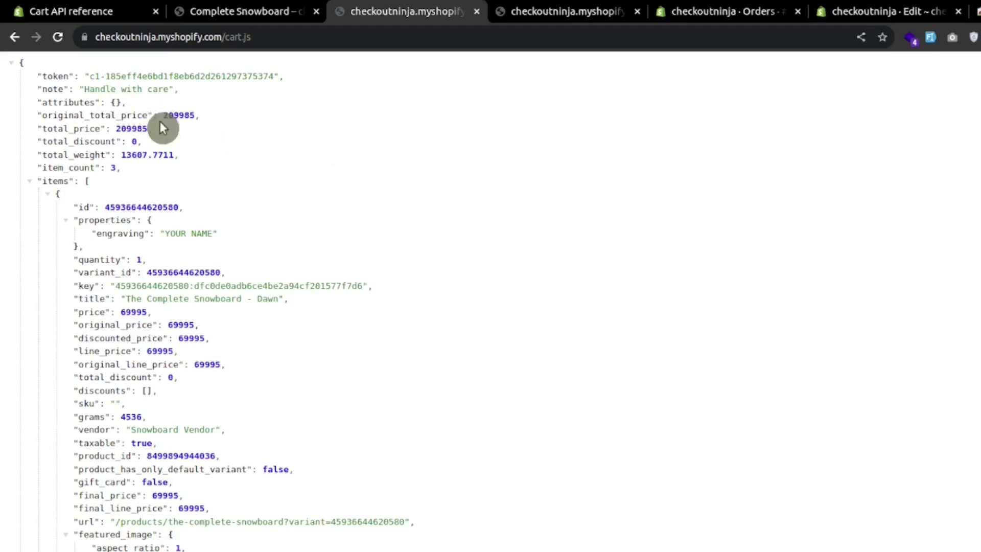
{"action": "left_click_drag", "start_coordinate": [84, 88], "coordinate": [168, 89]}
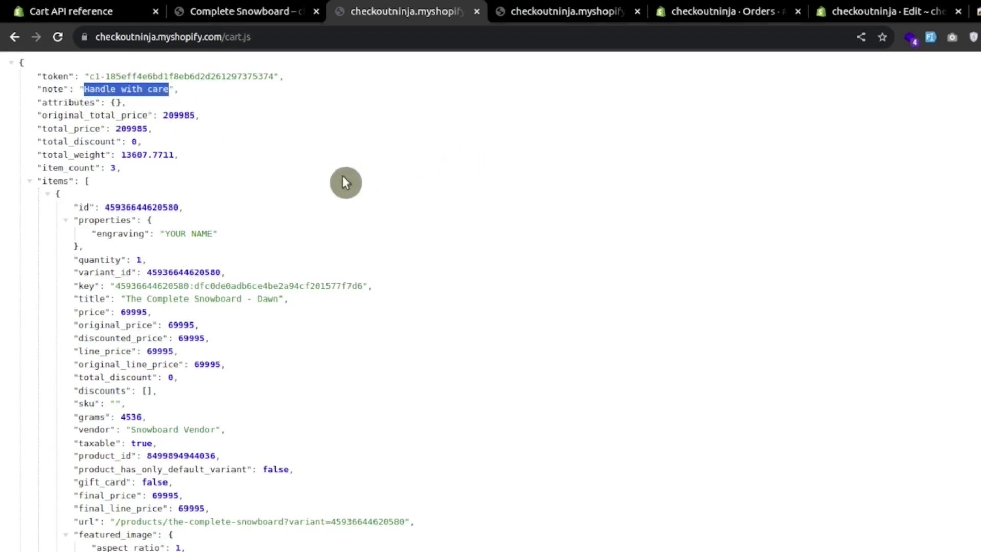
{"action": "left_click", "coordinate": [169, 91]}
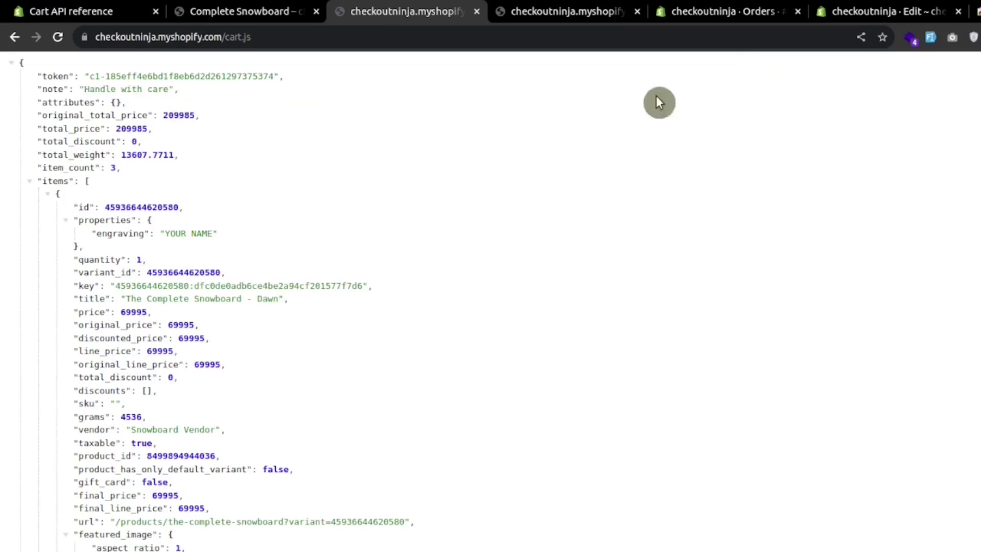
Step: Open the most recent order in the Shopify admin and check its Notes section
{"action": "left_click", "coordinate": [710, 12]}
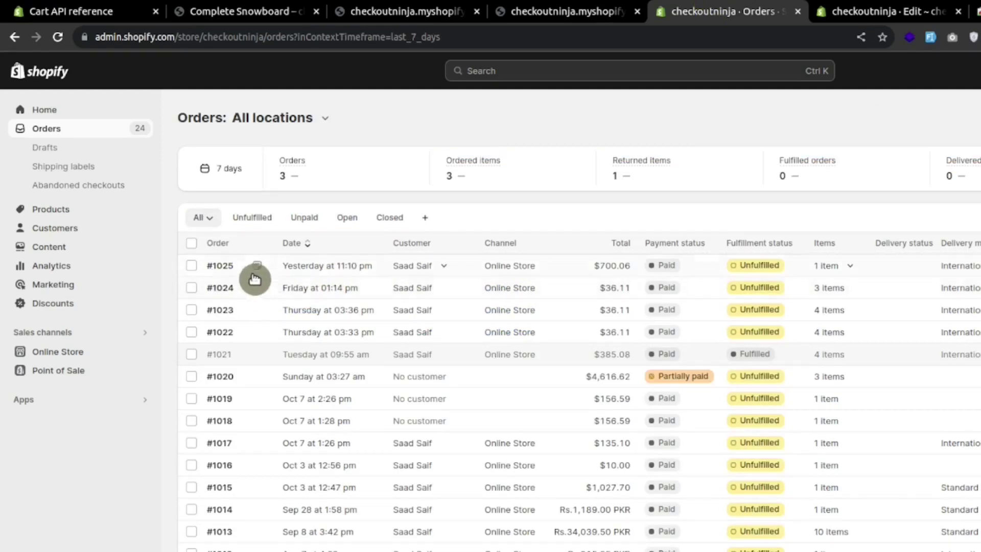
{"action": "left_click", "coordinate": [277, 274]}
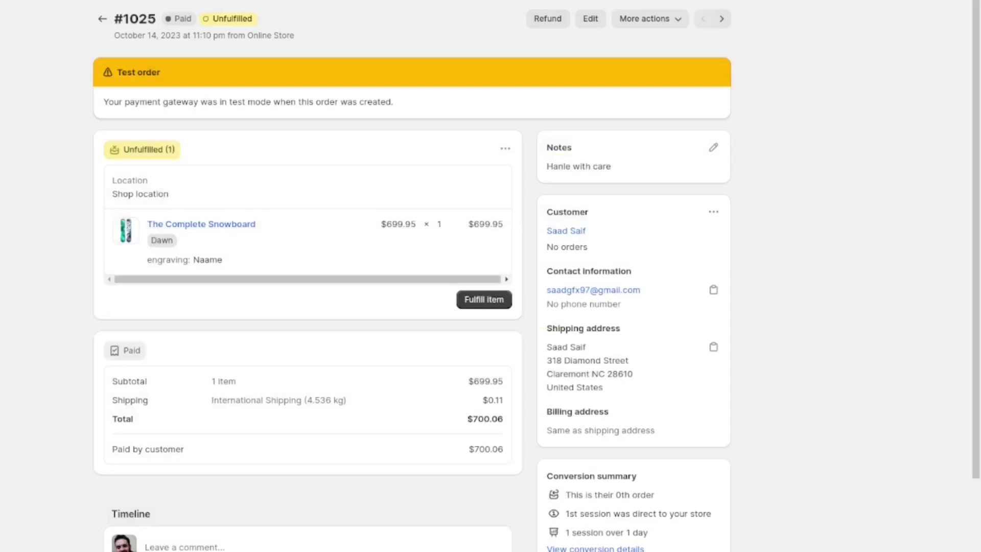
{"action": "left_click_drag", "start_coordinate": [558, 154], "coordinate": [574, 181]}
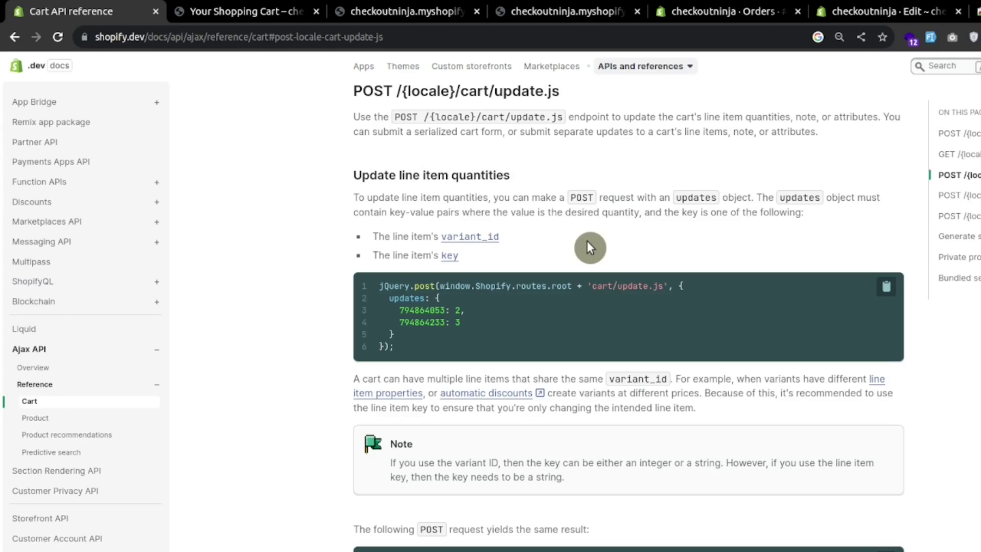
Step: Reread the docs passage on shared variant_id values and compare the two Dawn line items' IDs and properties in cart.js again
{"action": "left_click_drag", "start_coordinate": [464, 381], "coordinate": [591, 381]}
{"action": "double_click", "coordinate": [636, 382]}
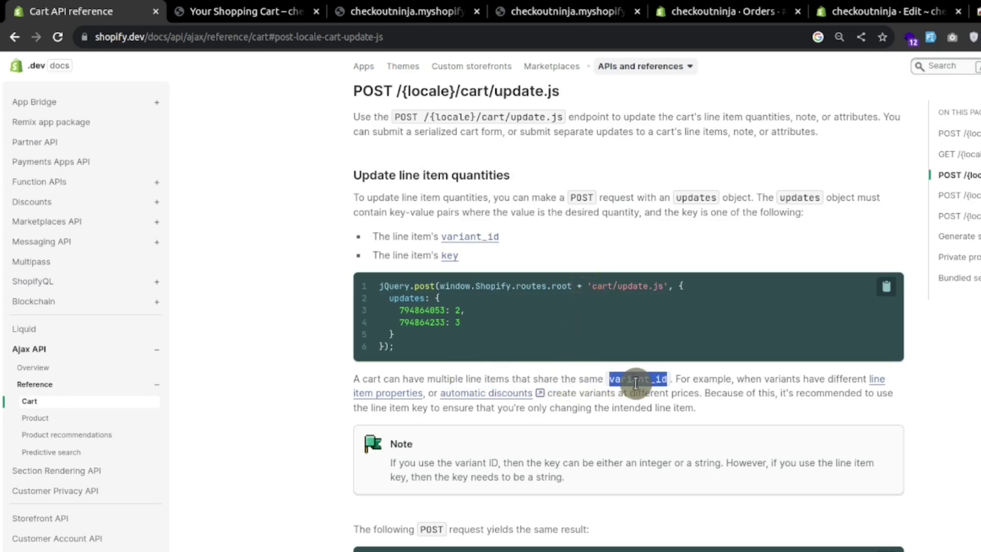
{"action": "left_click", "coordinate": [367, 11]}
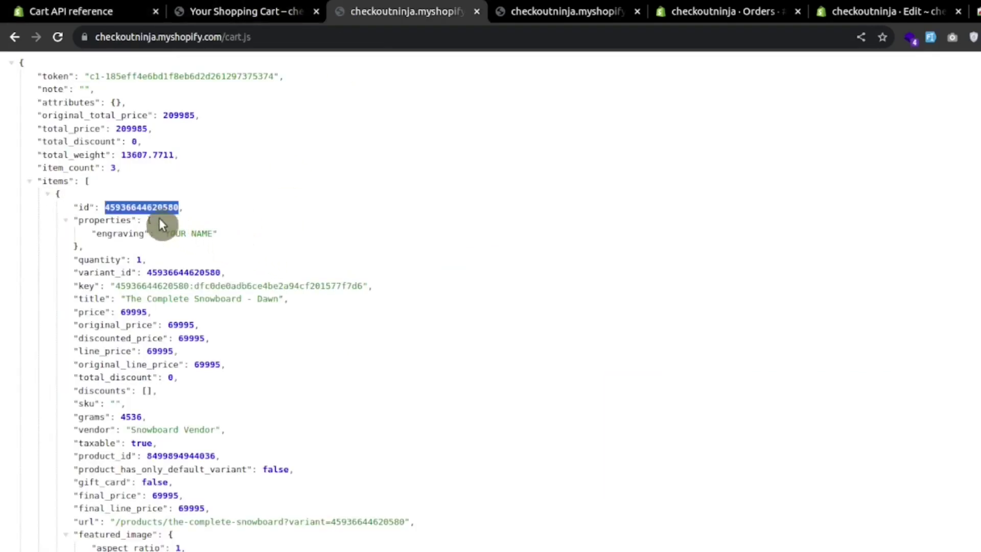
{"action": "left_click", "coordinate": [152, 208]}
{"action": "double_click", "coordinate": [152, 207]}
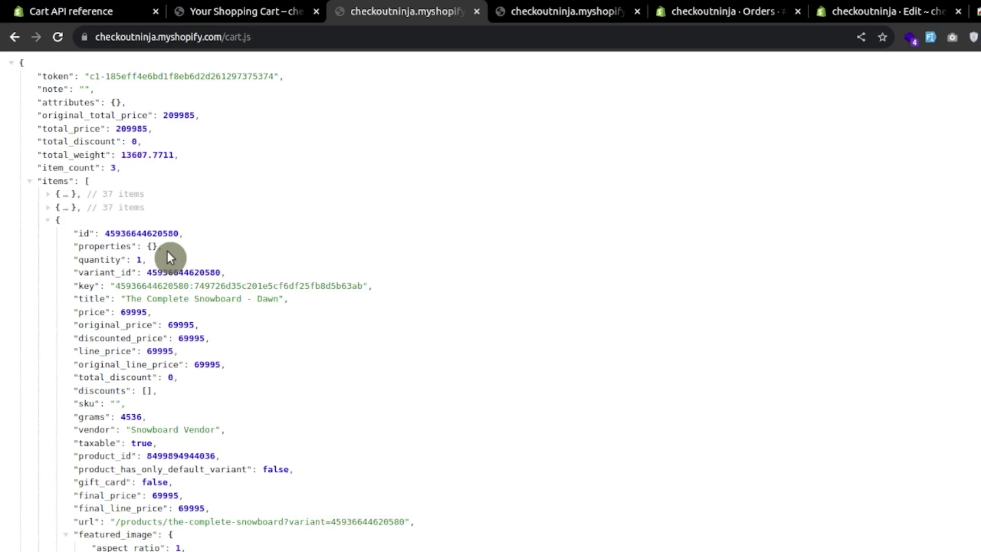
{"action": "double_click", "coordinate": [153, 233]}
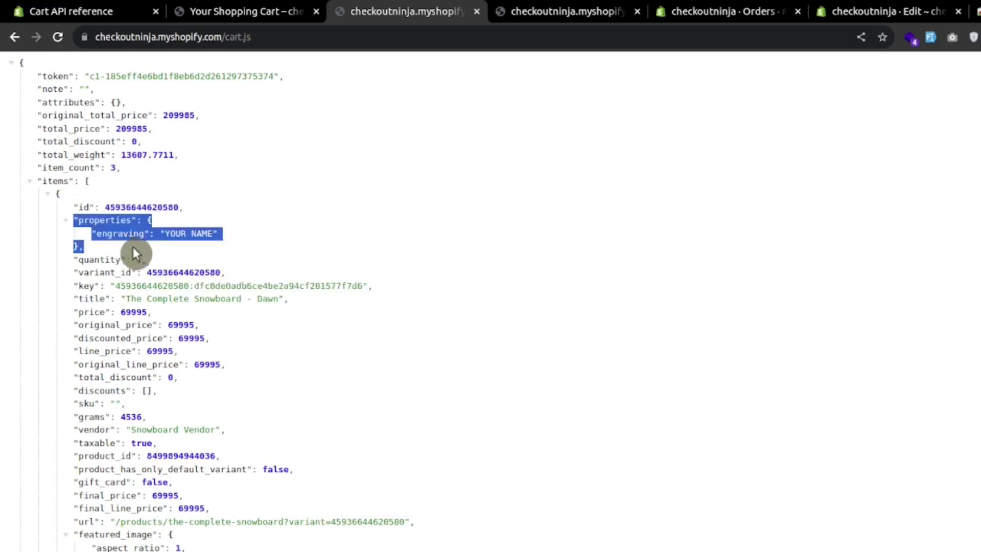
{"action": "left_click_drag", "start_coordinate": [137, 249], "coordinate": [53, 198]}
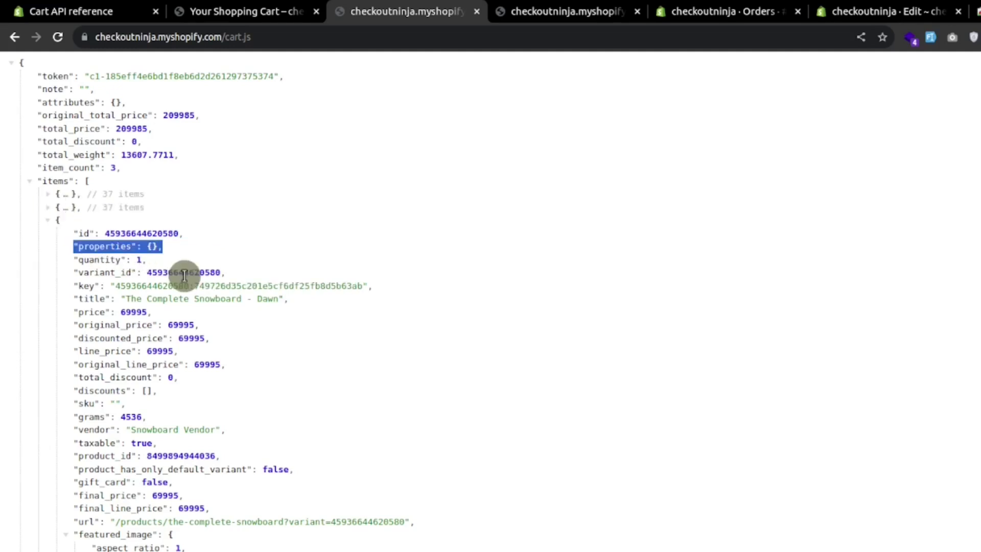
Step: Reread the docs on shared variant_id values and examine the cart/update.js example that passes the updates array [3, 2, 1]
{"action": "left_click", "coordinate": [176, 244]}
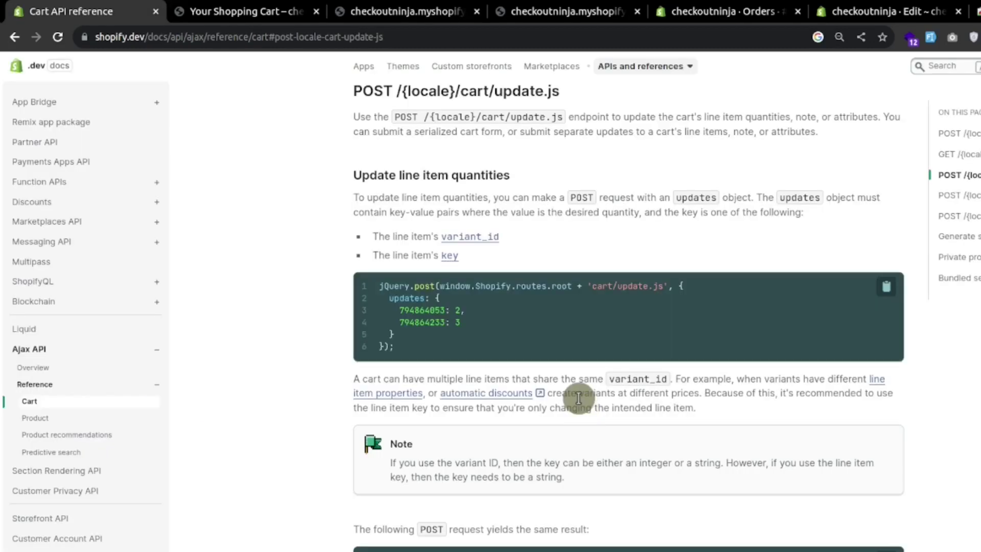
{"action": "double_click", "coordinate": [638, 379]}
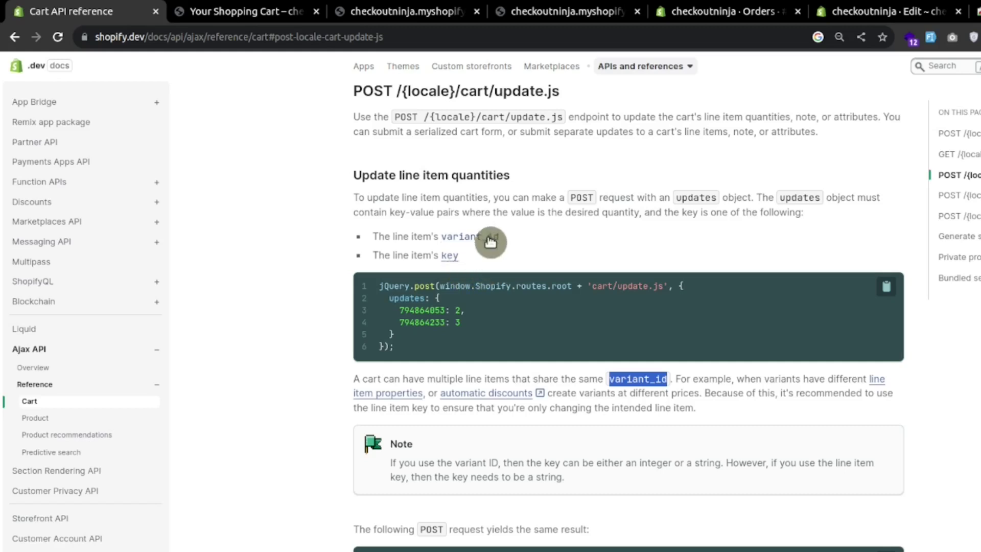
{"action": "scroll", "coordinate": [746, 431], "scroll_direction": "down", "scroll_amount": 10}
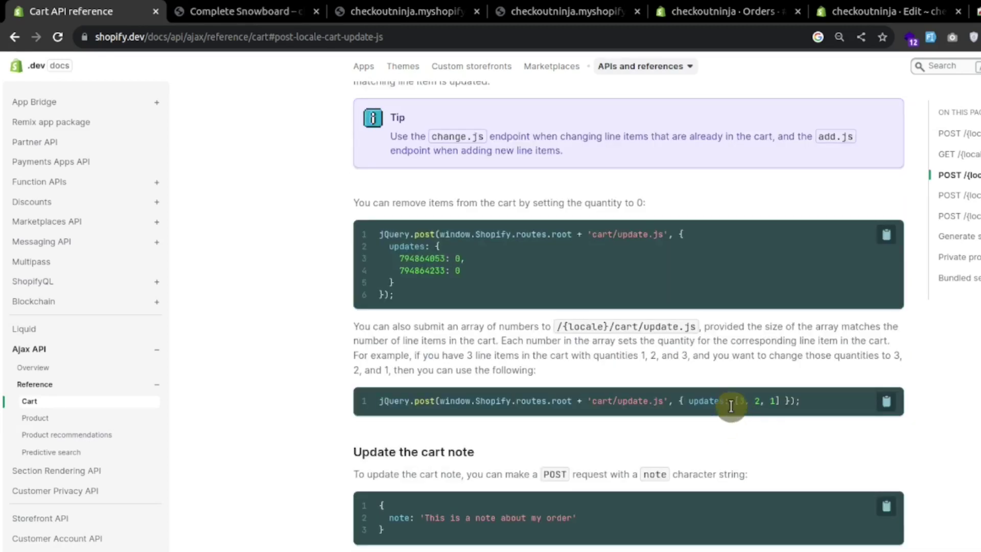
{"action": "left_click_drag", "start_coordinate": [734, 401], "coordinate": [781, 400]}
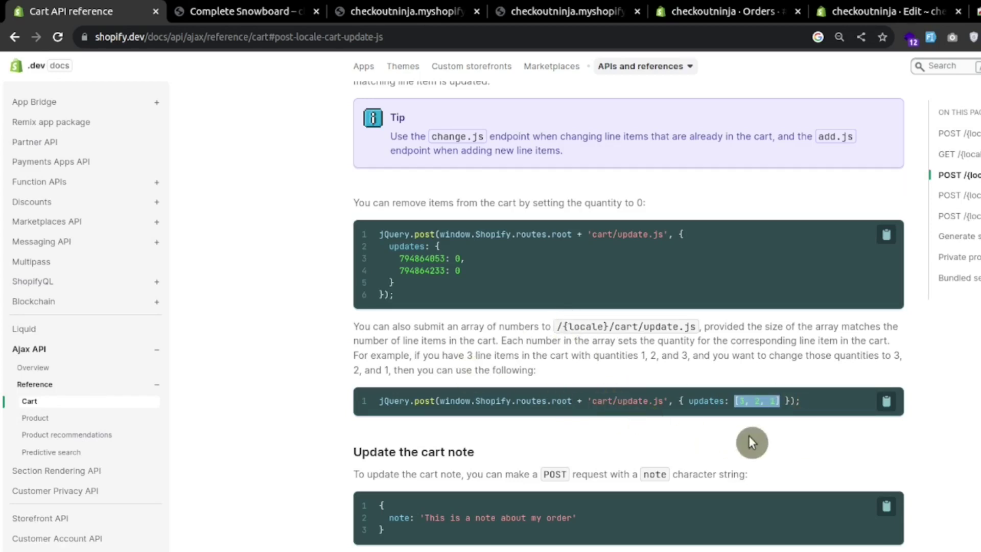
{"action": "left_click", "coordinate": [765, 432]}
{"action": "double_click", "coordinate": [757, 401]}
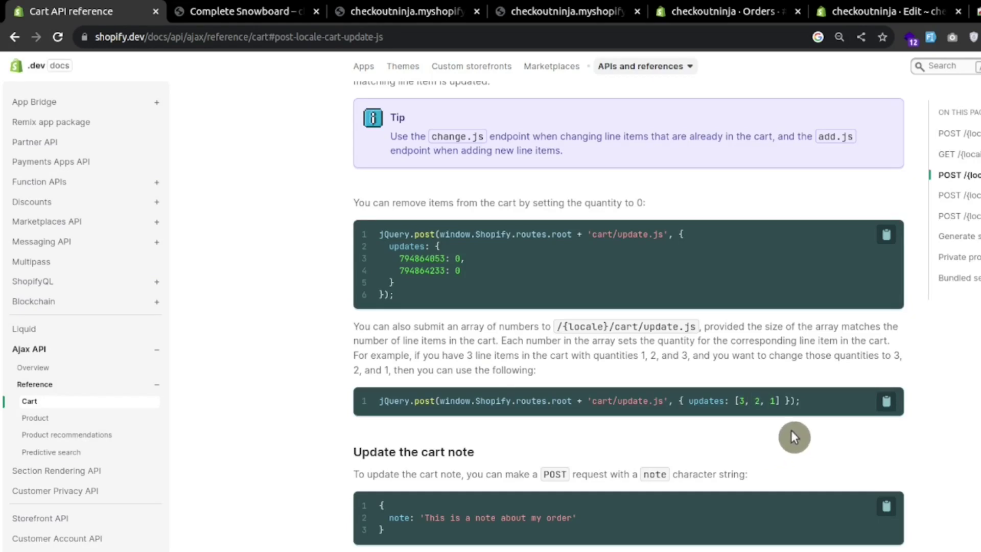
{"action": "double_click", "coordinate": [772, 401]}
Step: Go through the line items in cart.js, collapsing the first two, and check their quantities and the item_count
{"action": "left_click", "coordinate": [378, 11]}
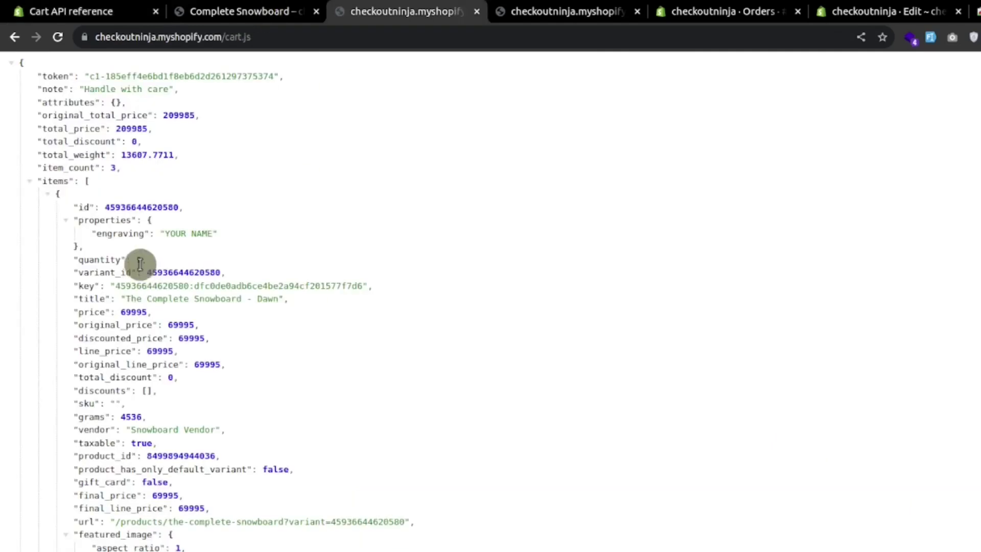
{"action": "left_click", "coordinate": [50, 199]}
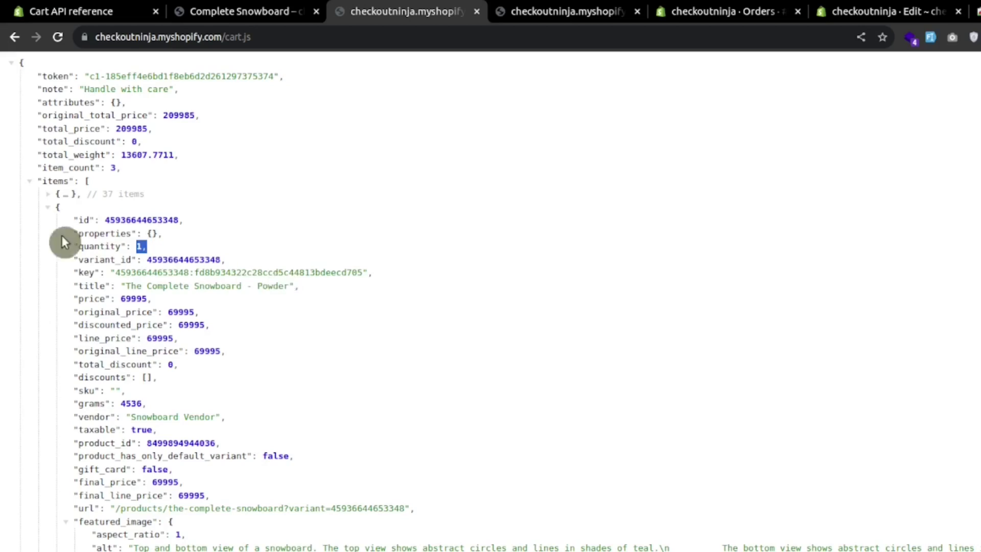
{"action": "left_click", "coordinate": [49, 208]}
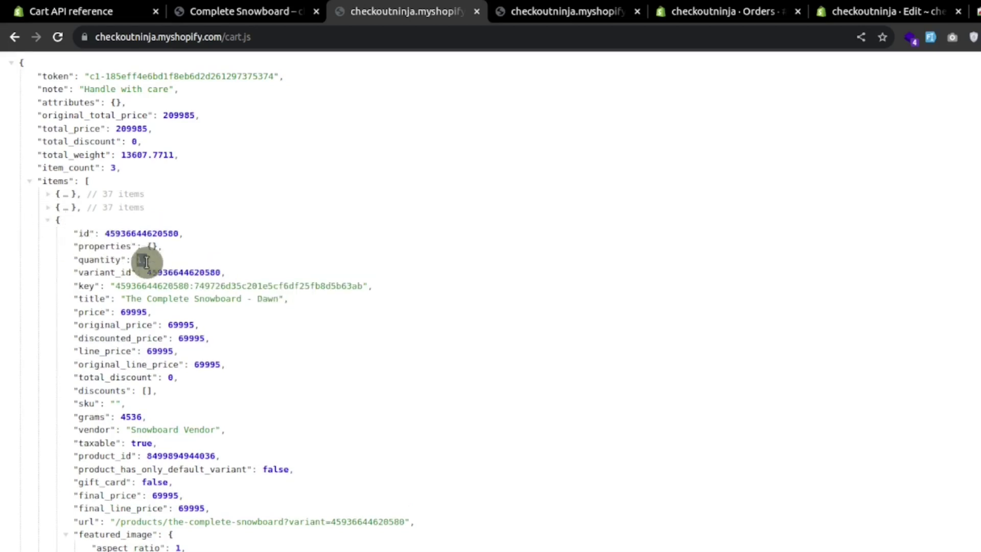
{"action": "left_click_drag", "start_coordinate": [109, 167], "coordinate": [135, 169]}
Step: Review the prepared console request on the snowboard product page, checking the cart/update.js endpoint and the updates array
{"action": "left_click", "coordinate": [256, 12]}
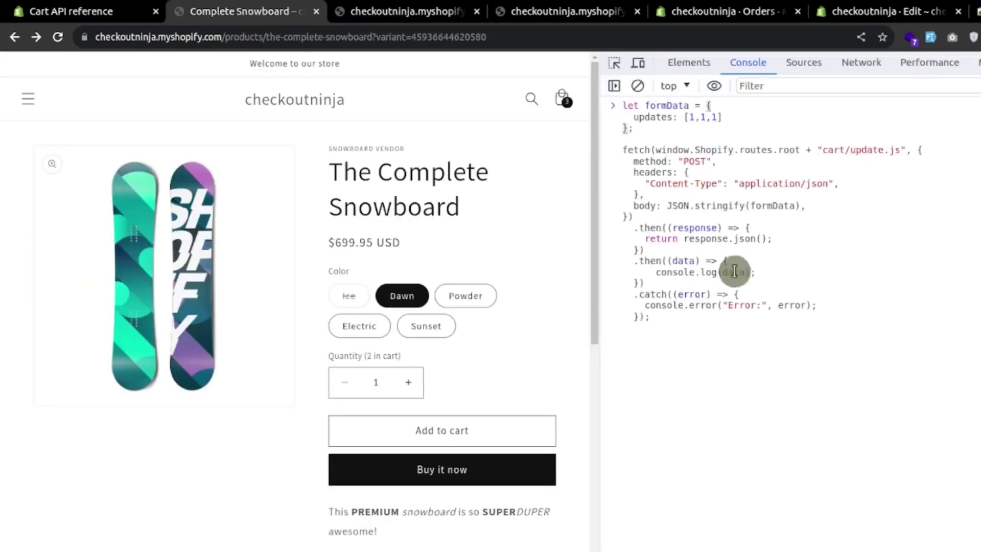
{"action": "left_click_drag", "start_coordinate": [824, 150], "coordinate": [899, 150]}
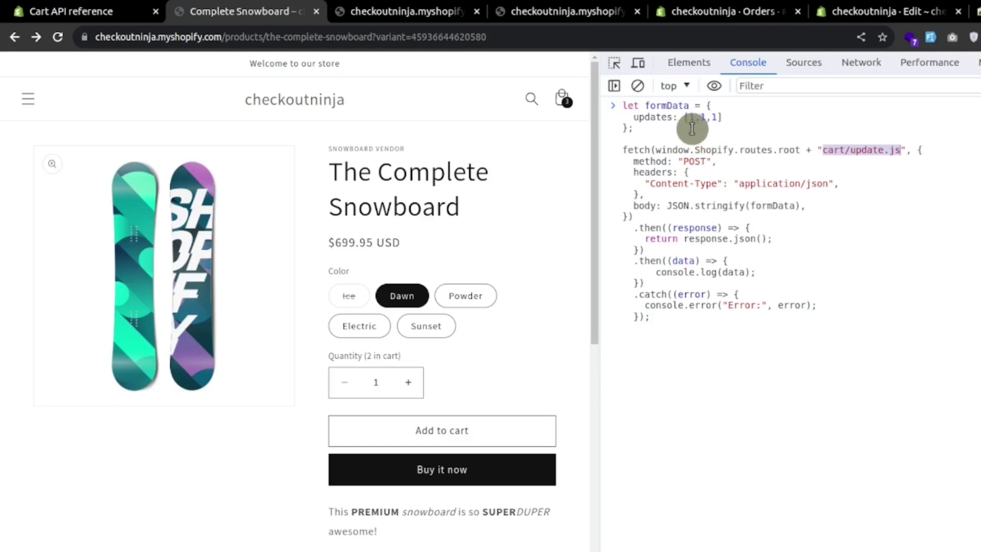
{"action": "left_click_drag", "start_coordinate": [685, 118], "coordinate": [746, 116]}
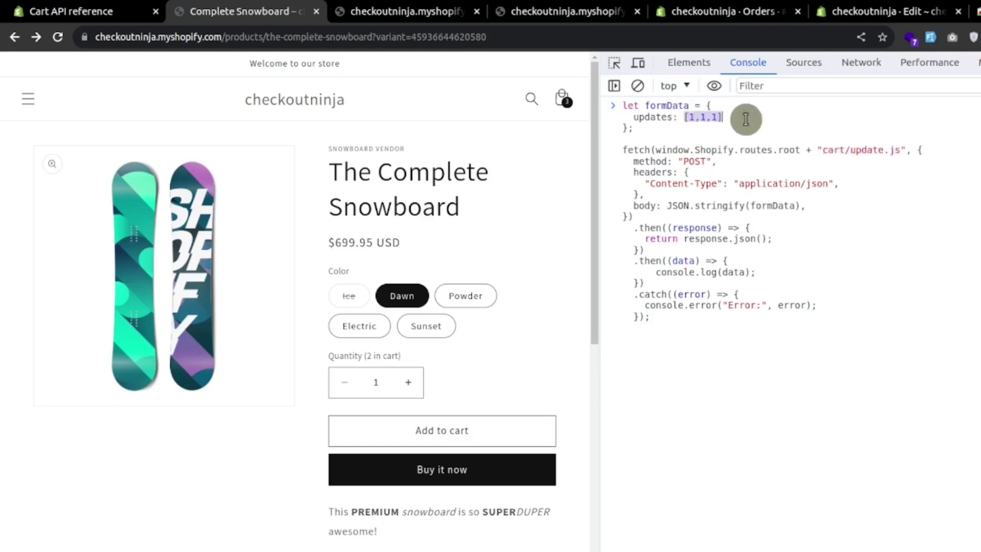
{"action": "left_click", "coordinate": [786, 263]}
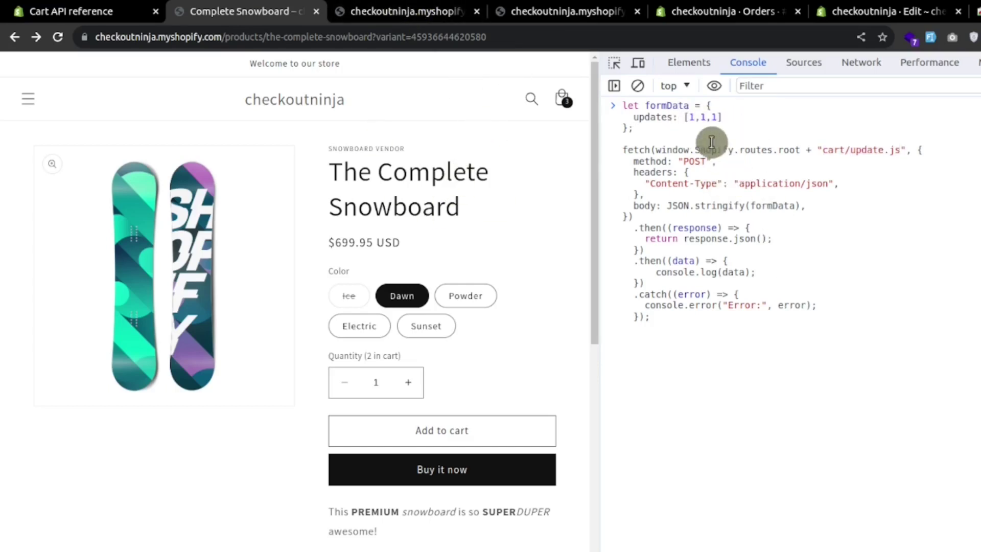
Step: Change the updates array to [3,1,1] and run the cart/update.js request to set the first line item's quantity to 3
{"action": "left_click_drag", "start_coordinate": [684, 117], "coordinate": [744, 118]}
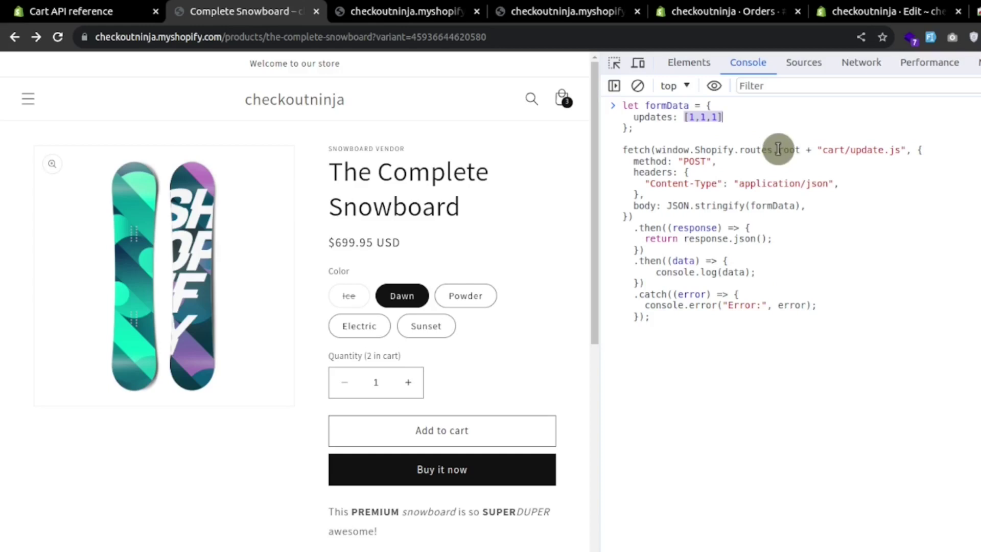
{"action": "key", "text": "Right"}
{"action": "key", "text": "Left"}
{"action": "key", "text": "Left"}
{"action": "key", "text": "Left"}
{"action": "key", "text": "Left"}
{"action": "key", "text": "Left"}
{"action": "key", "text": "BackSpace"}
{"action": "type", "text": "3"}
{"action": "key", "text": "Return"}
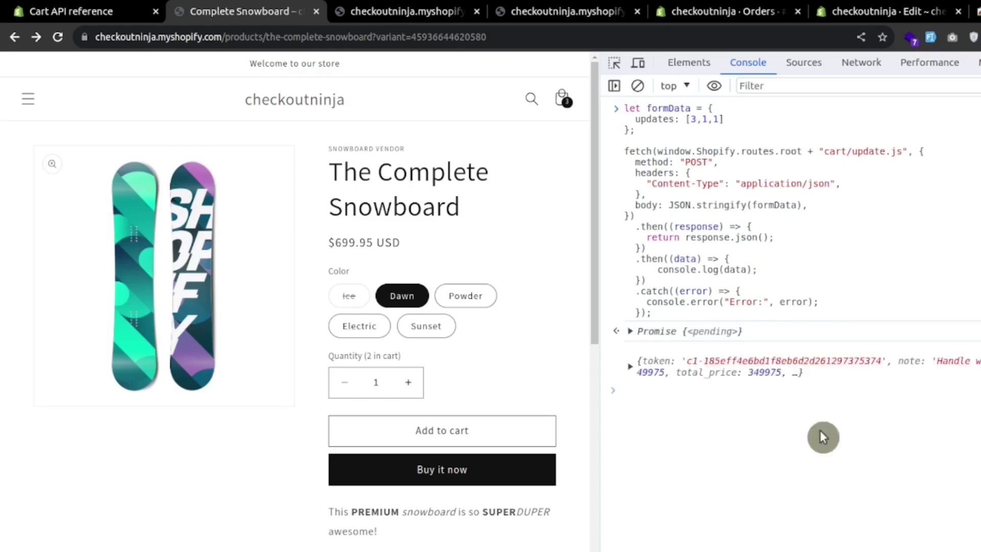
Step: Reload cart.js and check the first line item's quantity
{"action": "left_click", "coordinate": [424, 11]}
{"action": "left_click", "coordinate": [58, 36]}
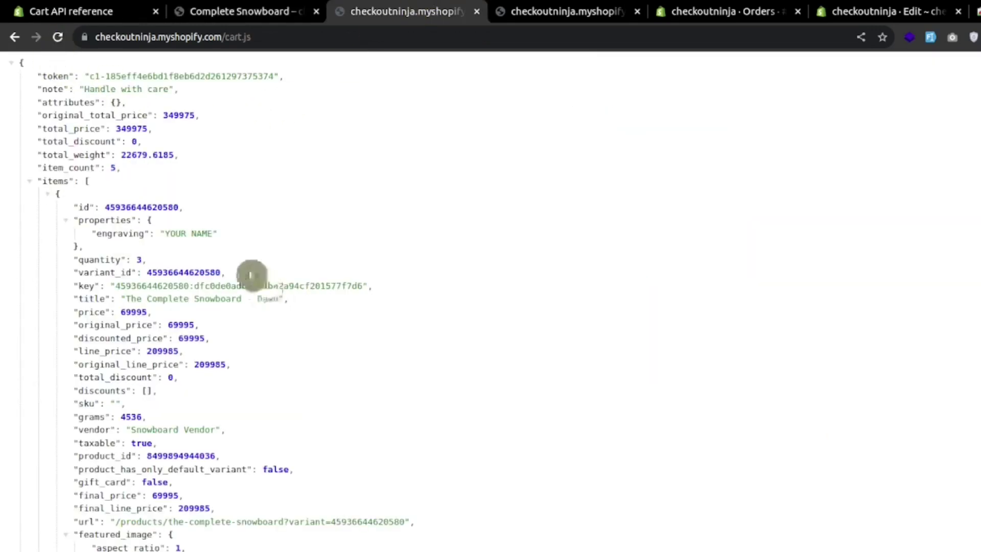